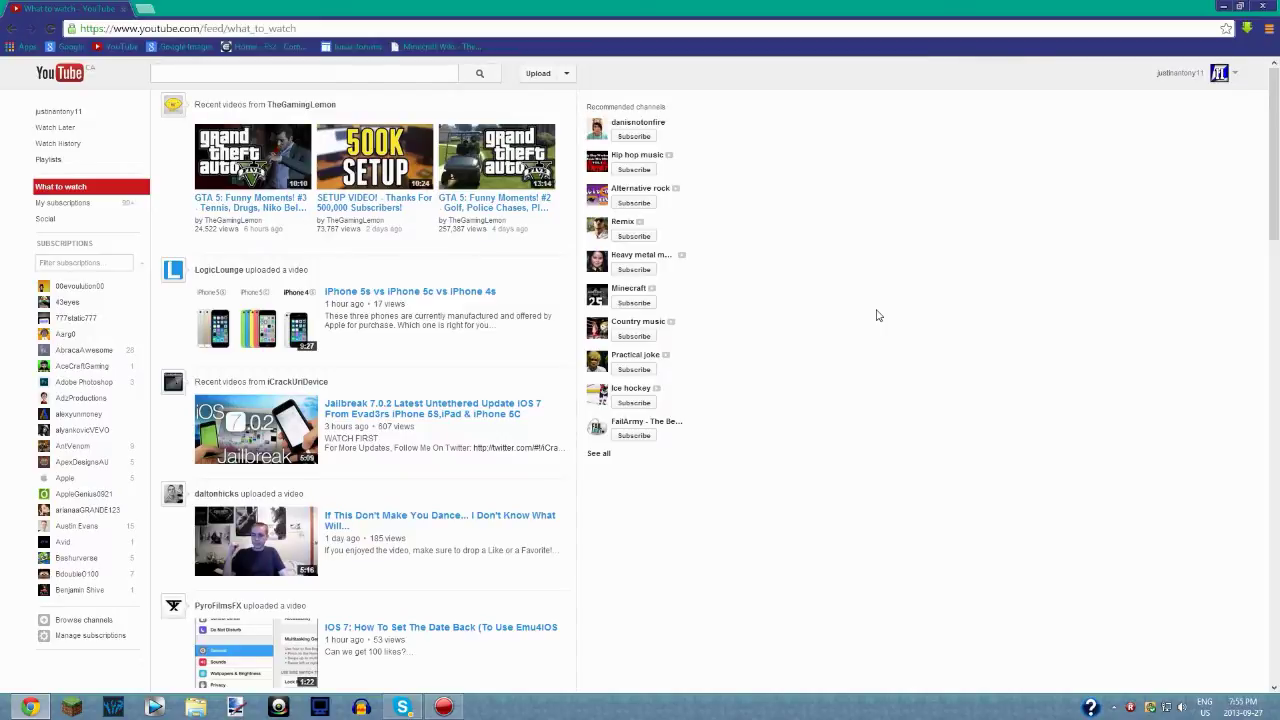
Step: Open YouTube's account Settings overview from the avatar menu
{"action": "left_click", "coordinate": [1222, 74]}
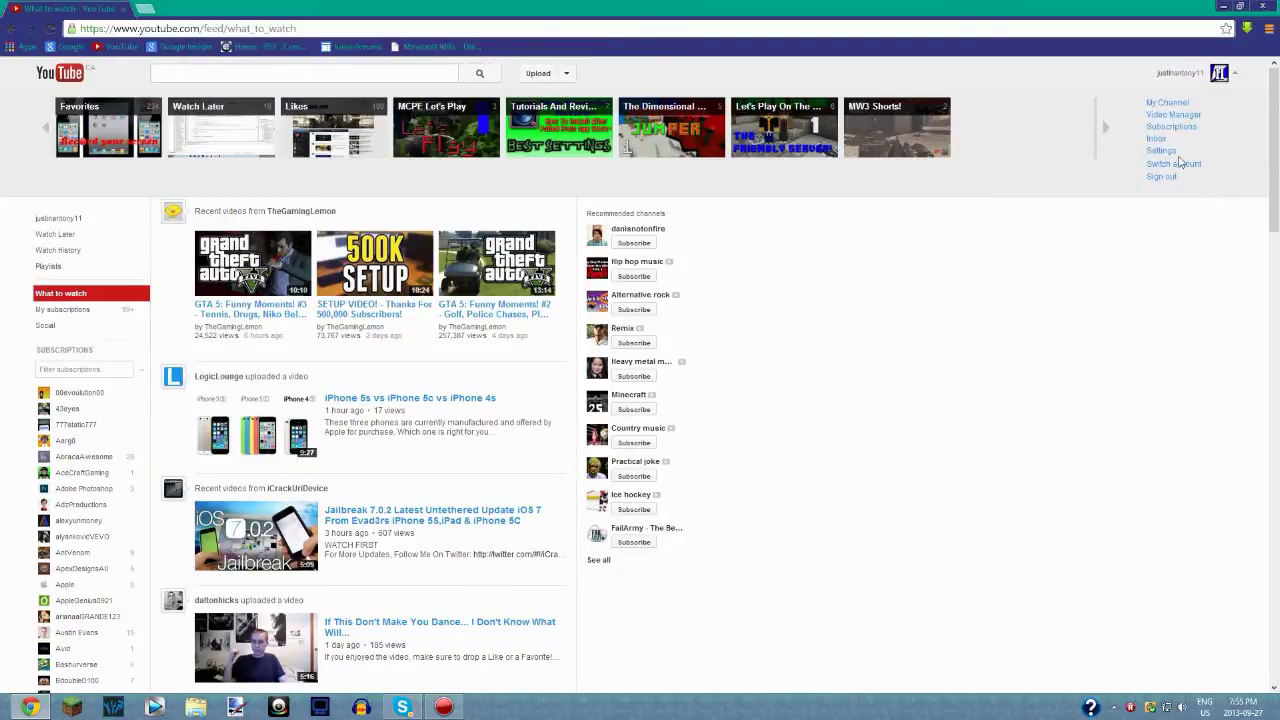
{"action": "left_click", "coordinate": [1162, 152]}
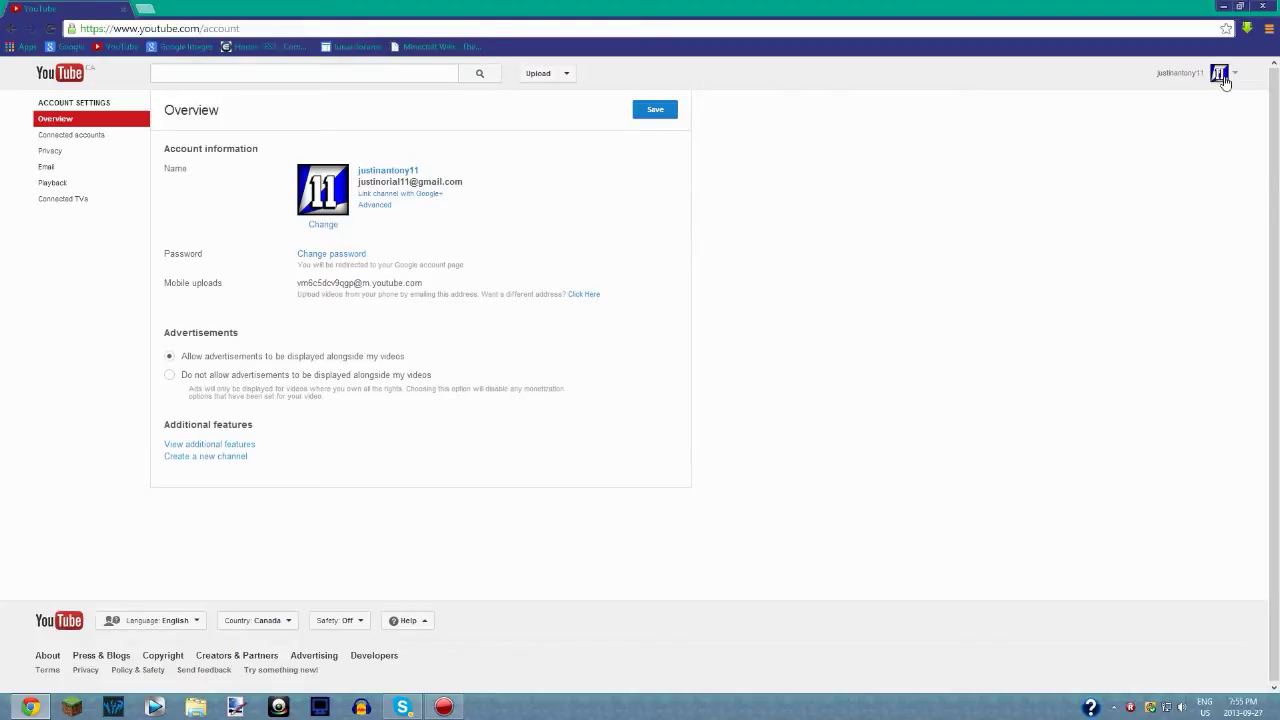
Step: Reach the channel's Advanced settings through View additional features
{"action": "left_click", "coordinate": [1220, 75]}
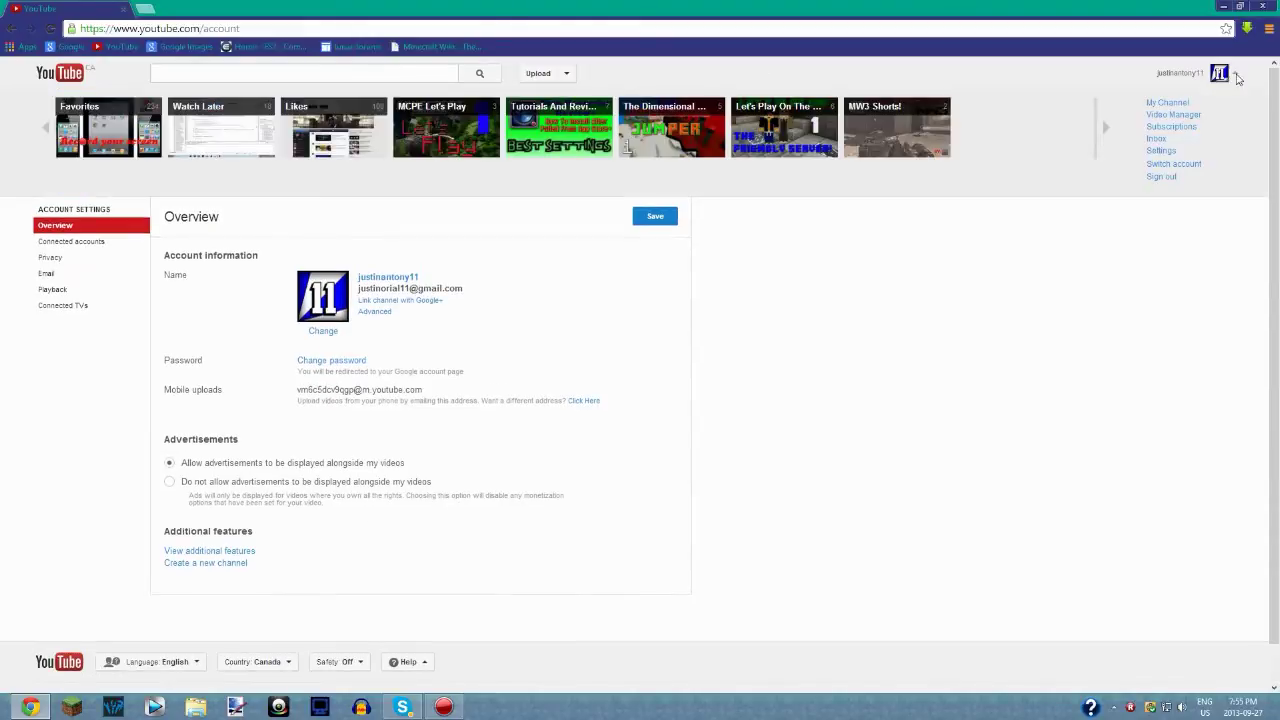
{"action": "left_click", "coordinate": [1160, 150]}
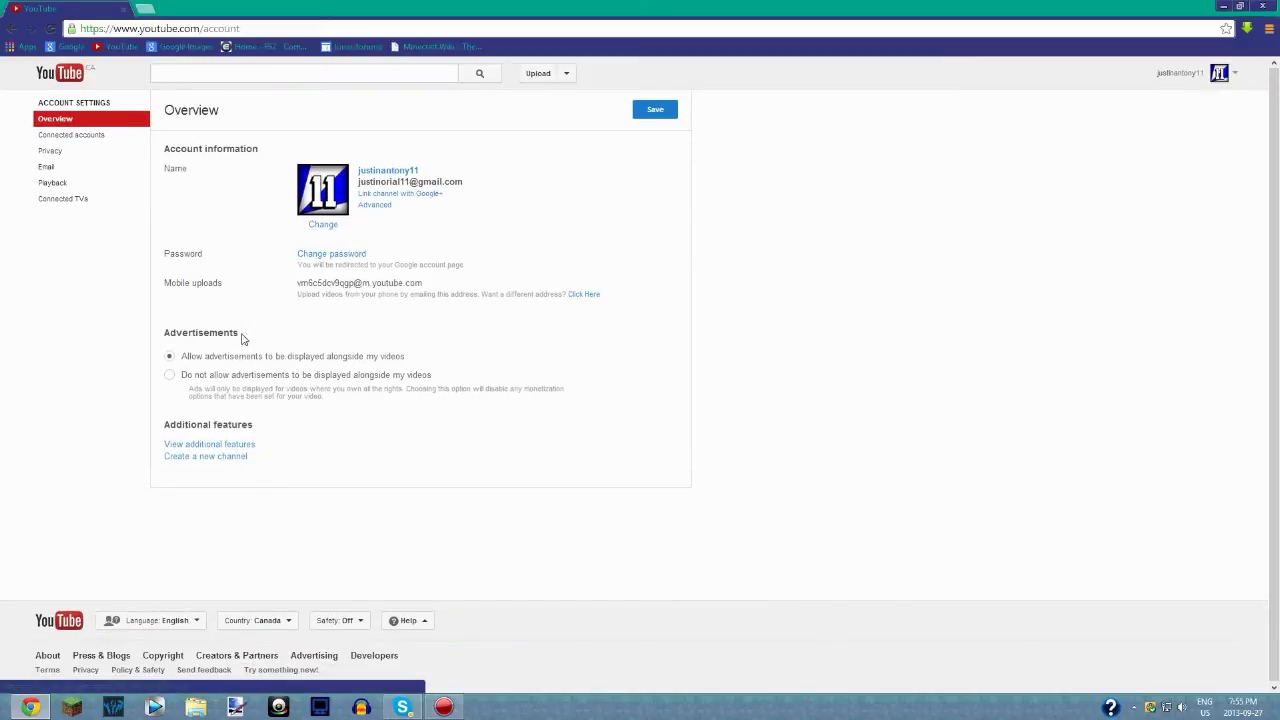
{"action": "left_click", "coordinate": [215, 449]}
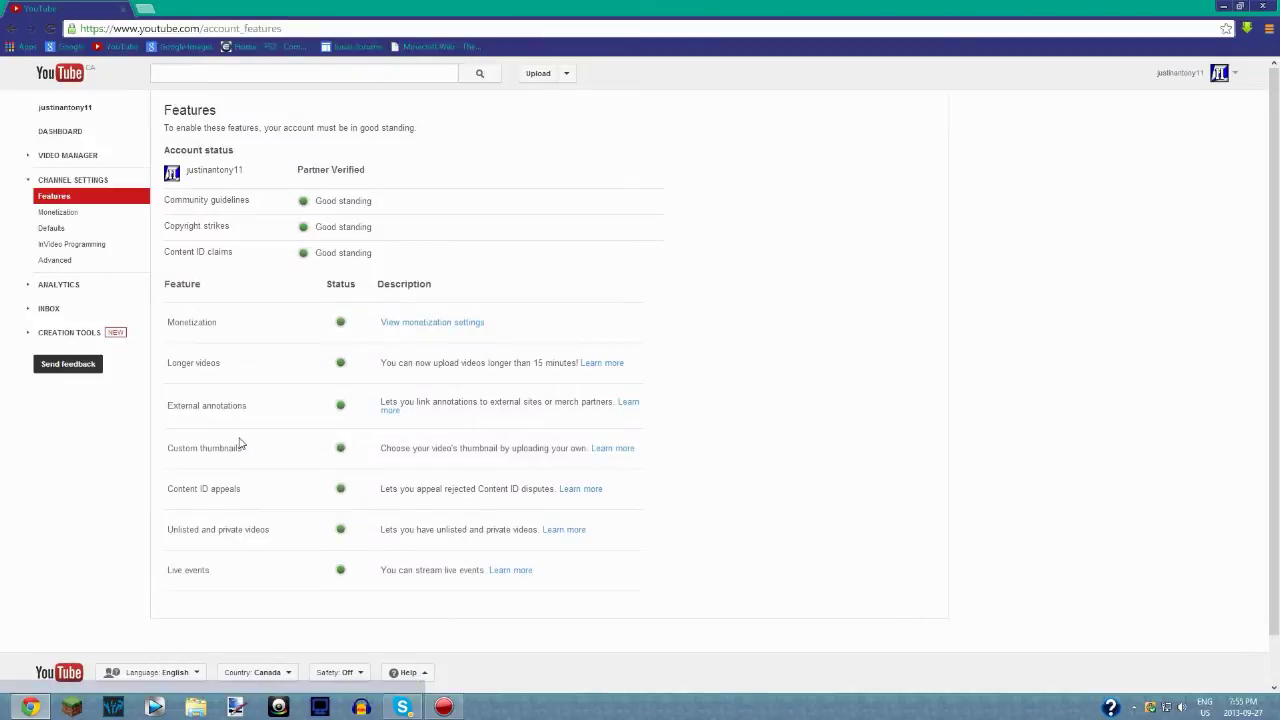
{"action": "left_click", "coordinate": [110, 262]}
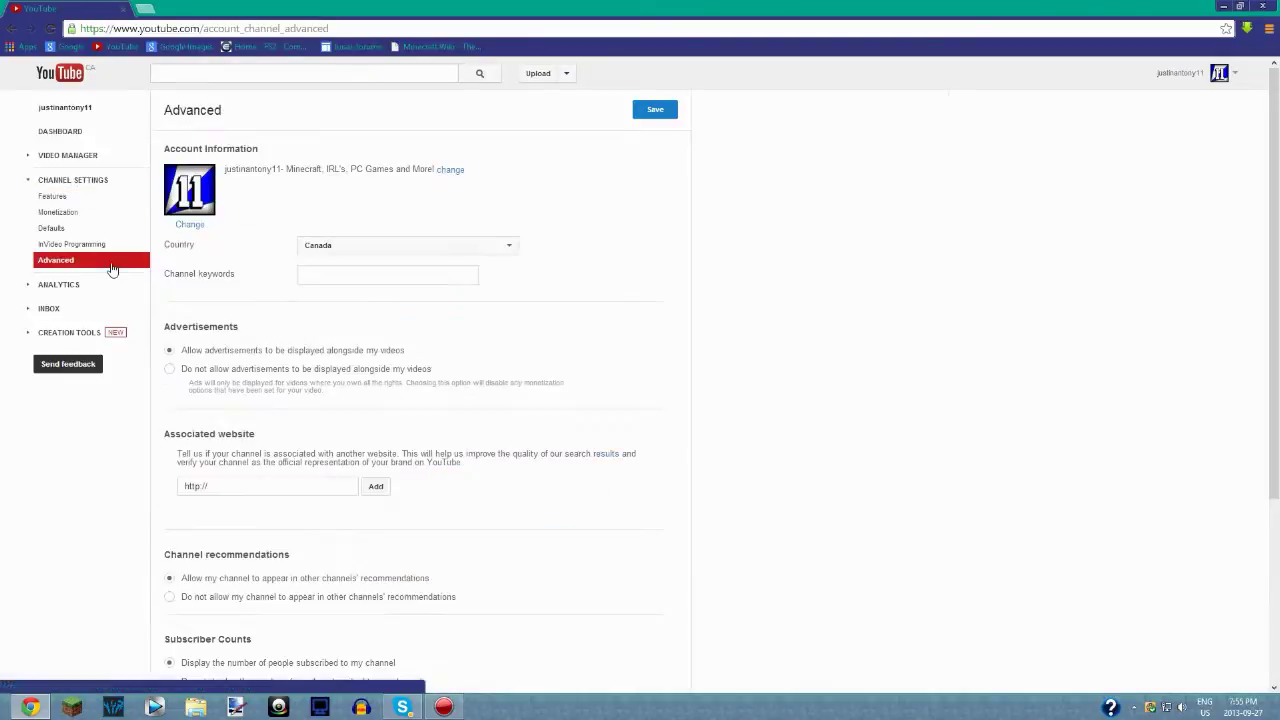
{"action": "mouse_move", "coordinate": [256, 441]}
{"action": "left_mouse_down"}
{"action": "mouse_move", "coordinate": [166, 438]}
{"action": "mouse_move", "coordinate": [212, 445]}
{"action": "mouse_move", "coordinate": [190, 452]}
{"action": "left_mouse_up"}
{"action": "left_click", "coordinate": [271, 451]}
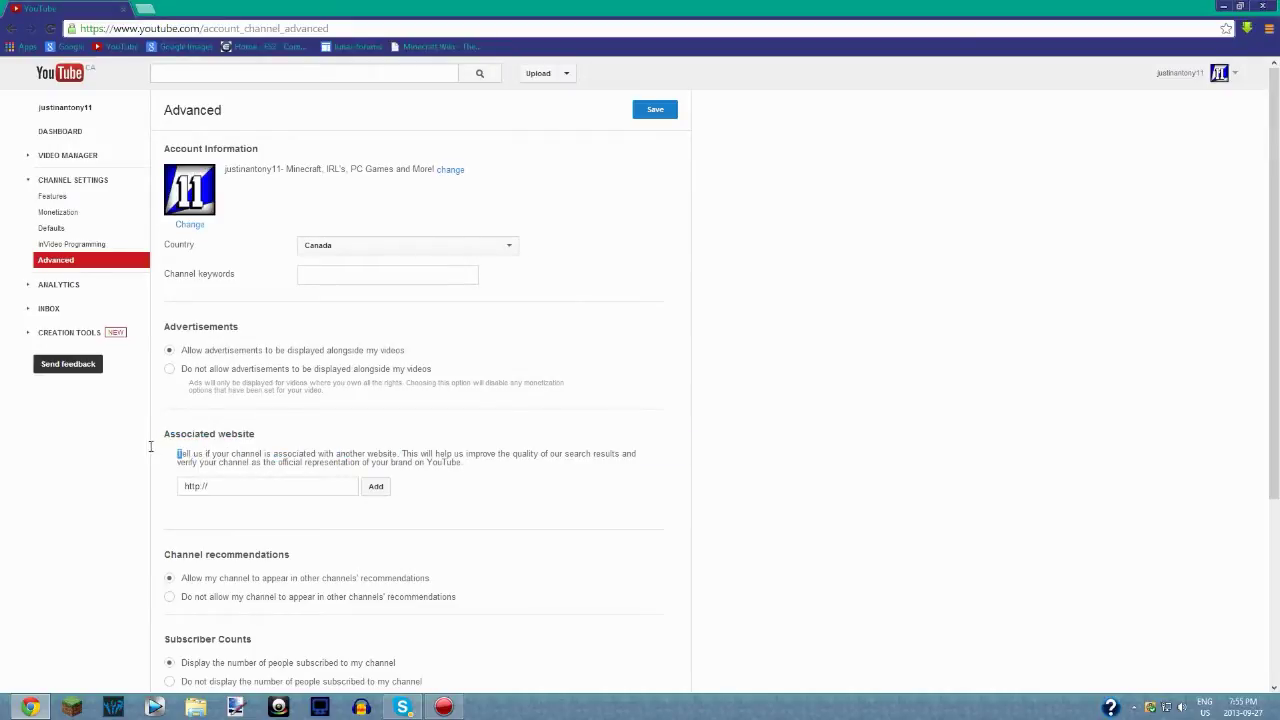
{"action": "left_click", "coordinate": [145, 8]}
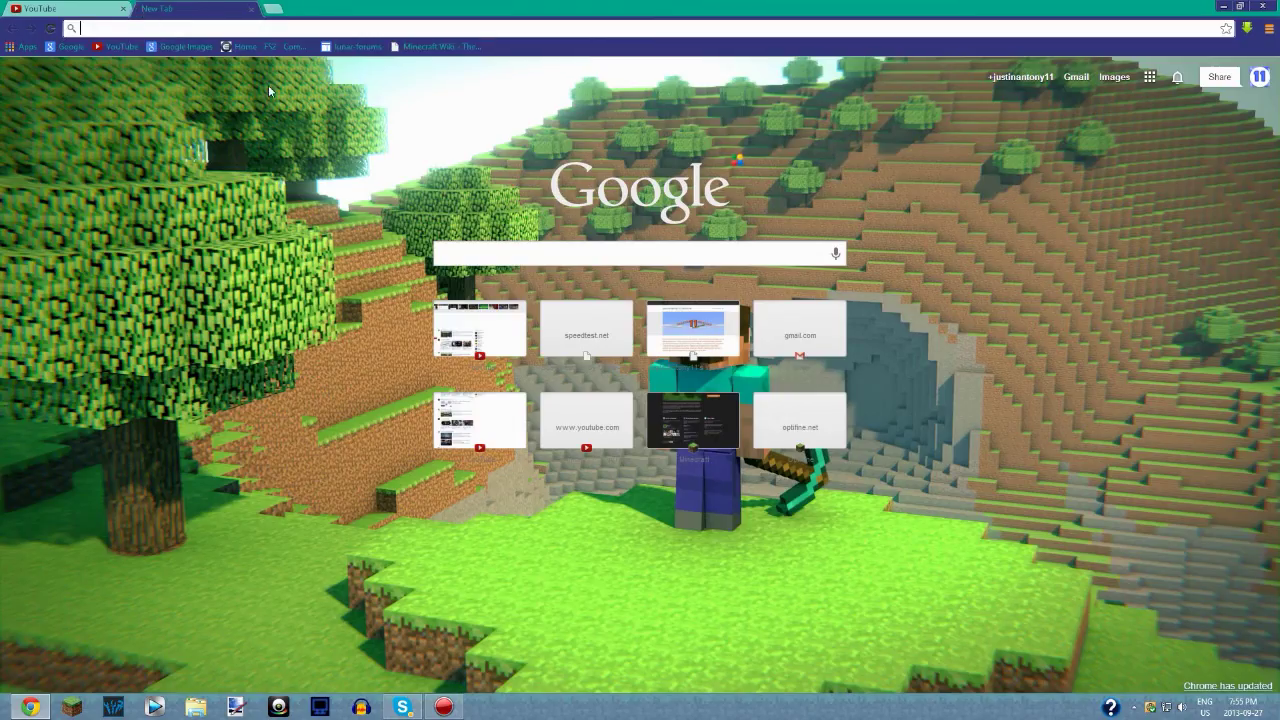
Step: Load the channel's weebly.com site with its address corrected, then return to YouTube
{"action": "type", "text": "ustin"}
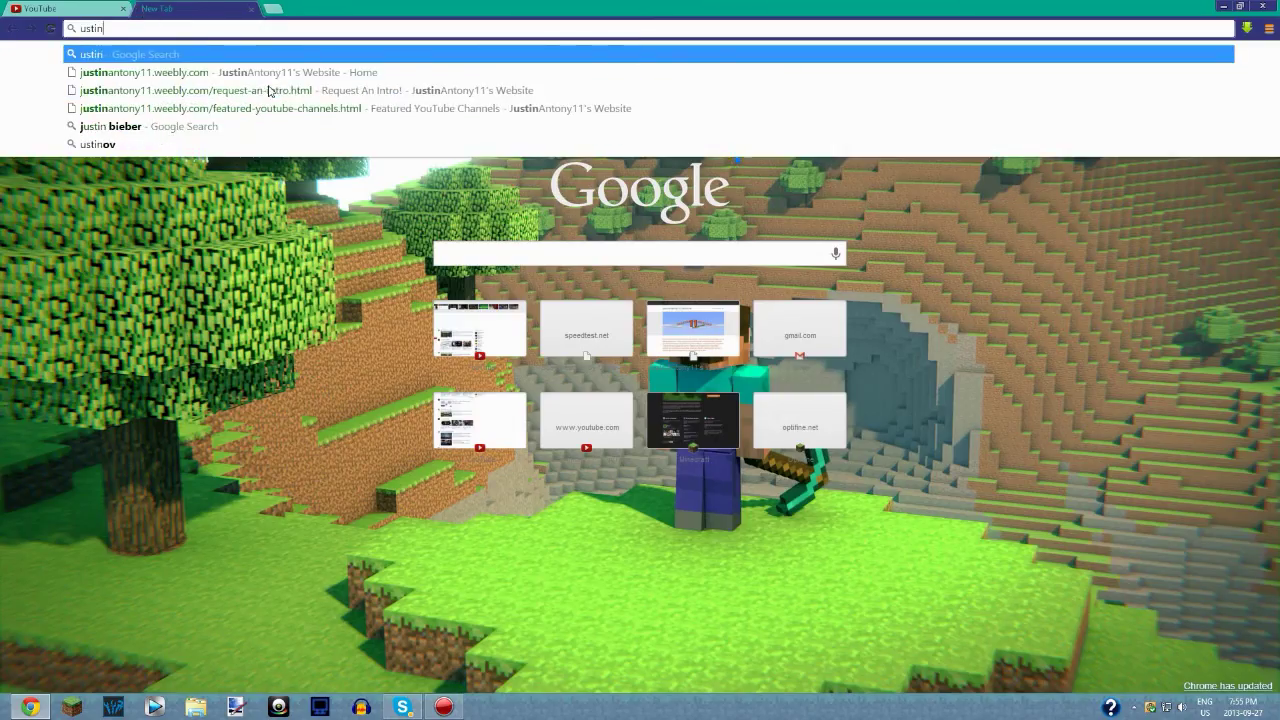
{"action": "type", "text": "antony11.weebly"}
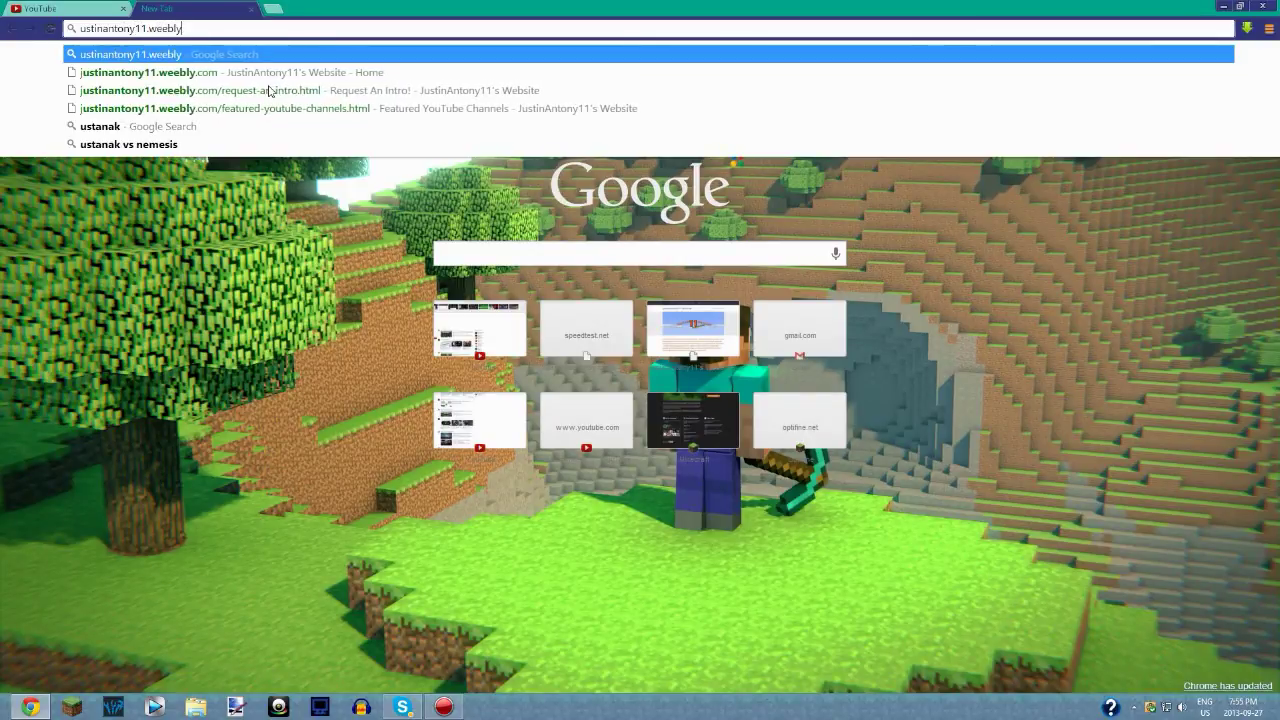
{"action": "type", "text": ".com"}
{"action": "key", "text": "Return"}
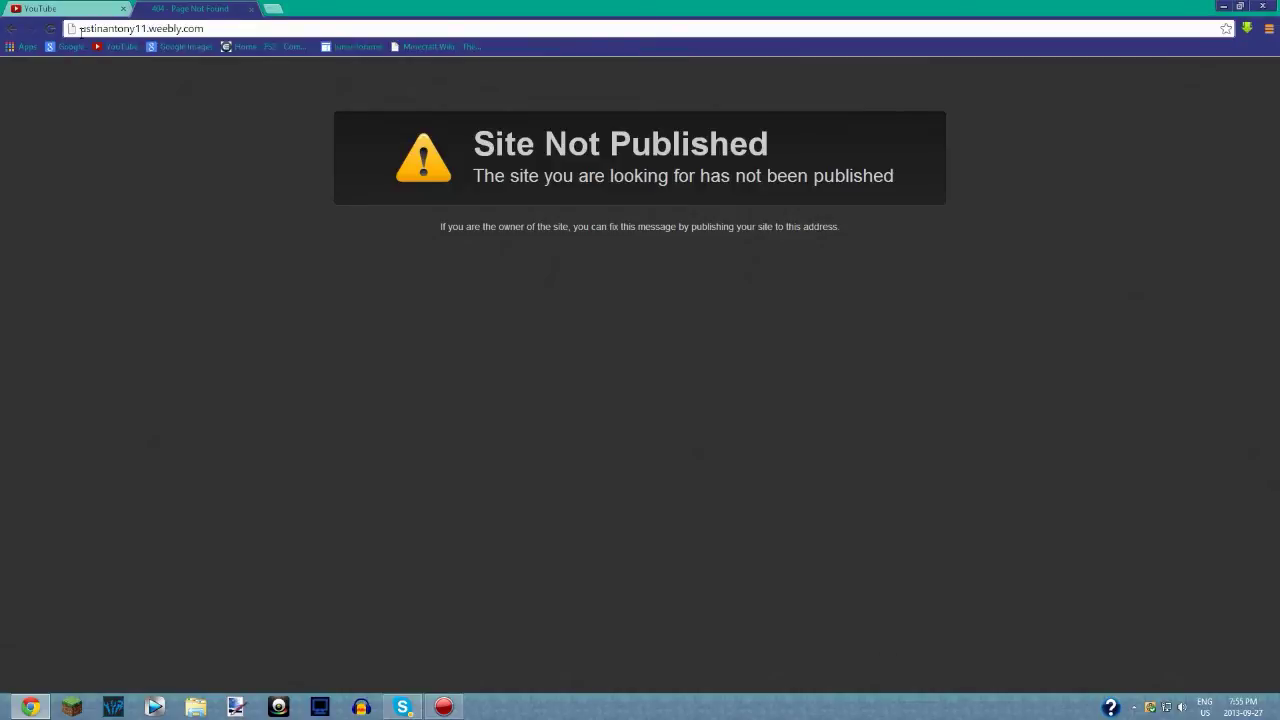
{"action": "type", "text": "j"}
{"action": "key", "text": "Return"}
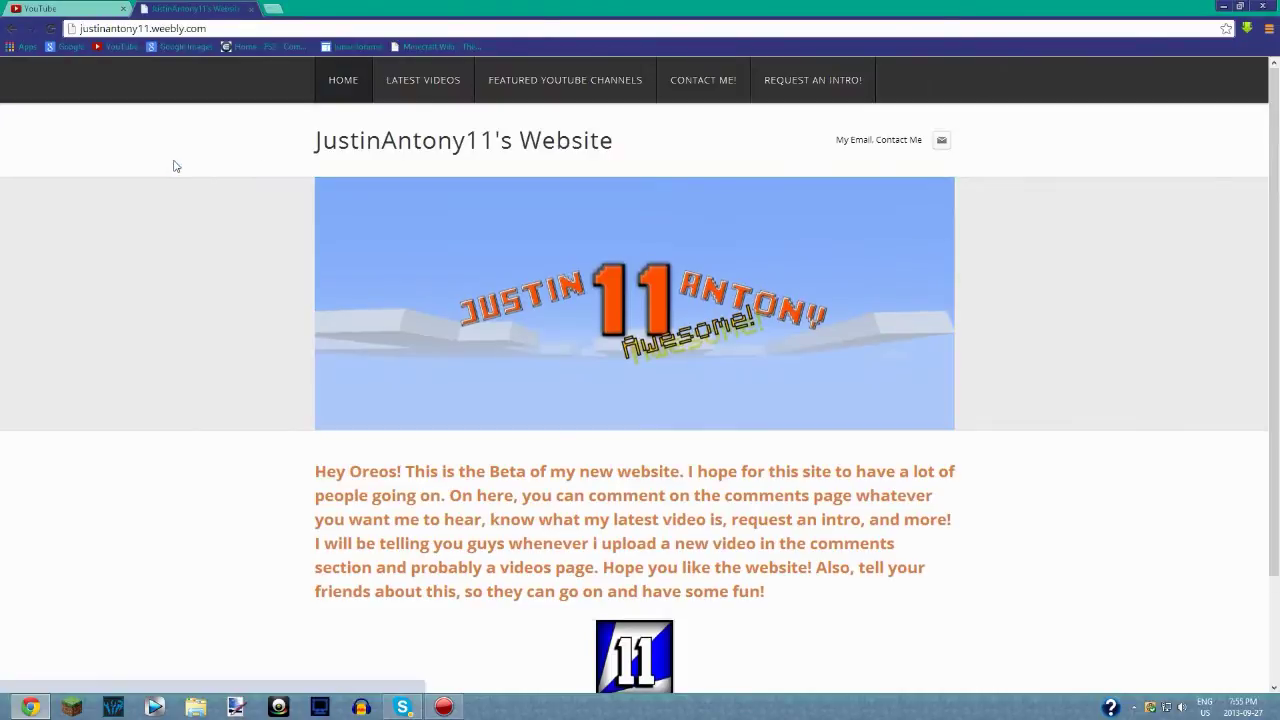
{"action": "scroll", "coordinate": [620, 200], "scroll_direction": "down", "scroll_amount": 3}
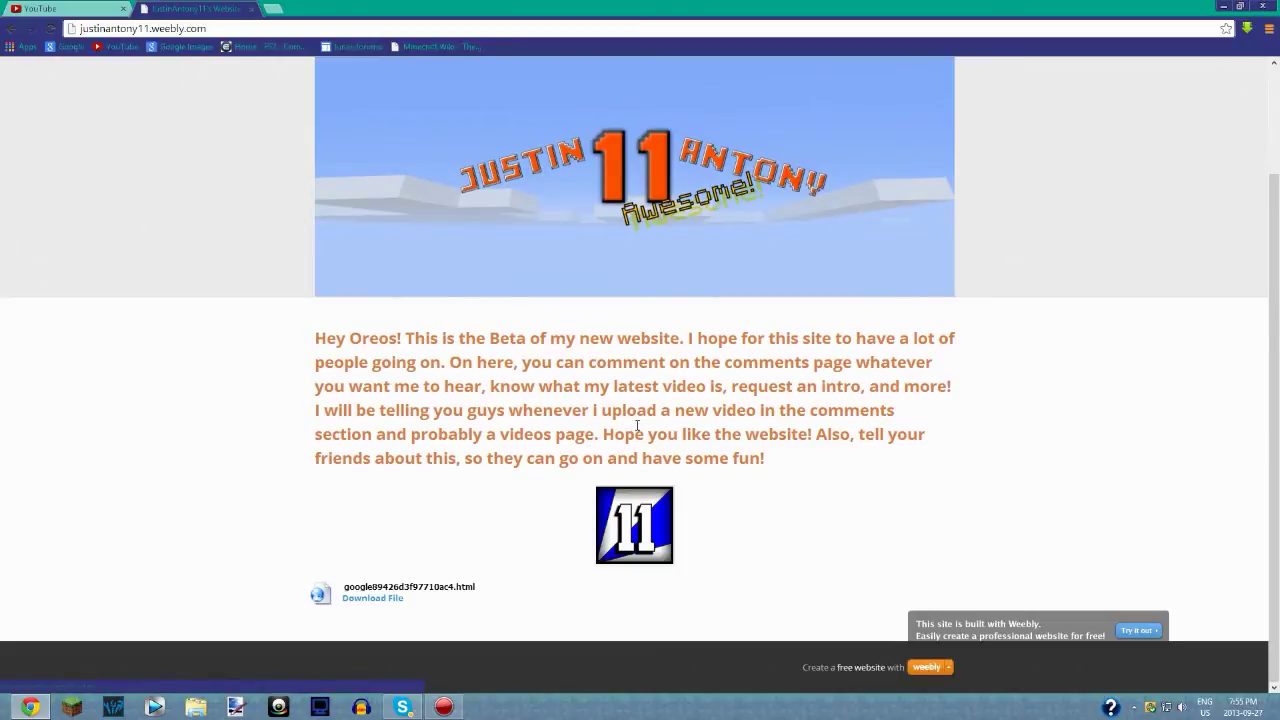
{"action": "scroll", "coordinate": [78, 289], "scroll_direction": "up", "scroll_amount": 3}
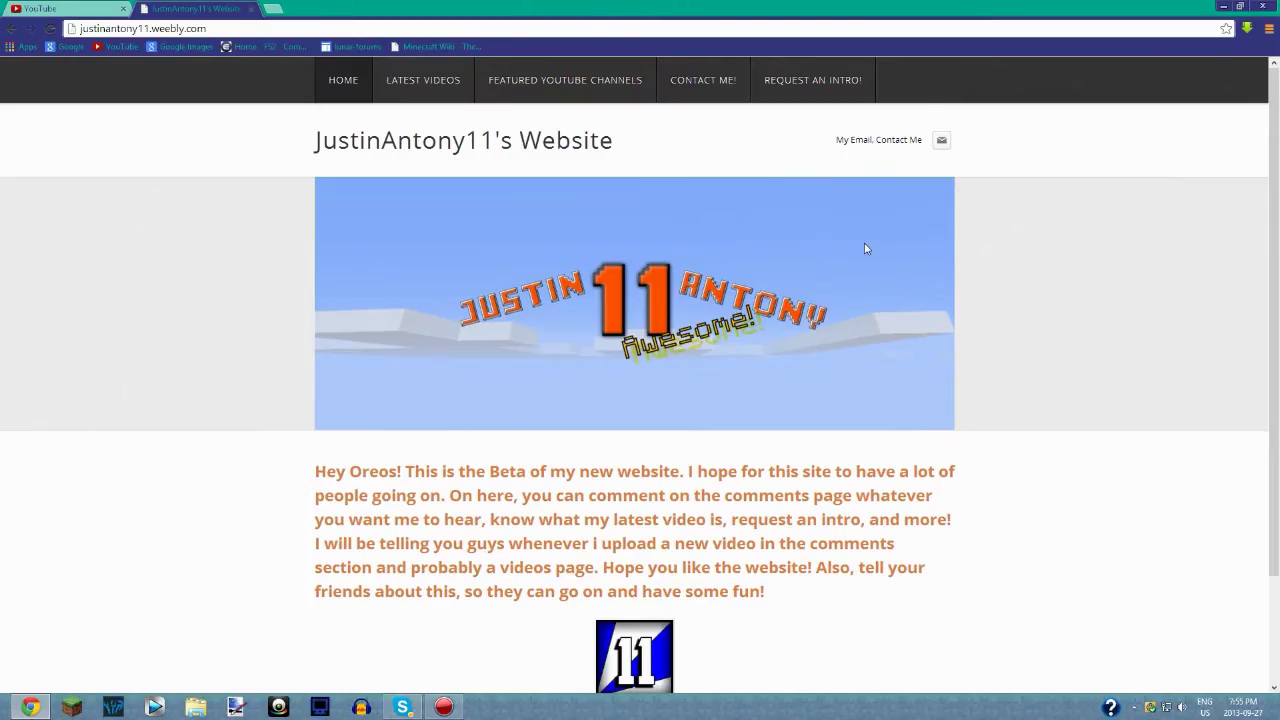
{"action": "left_click", "coordinate": [80, 9]}
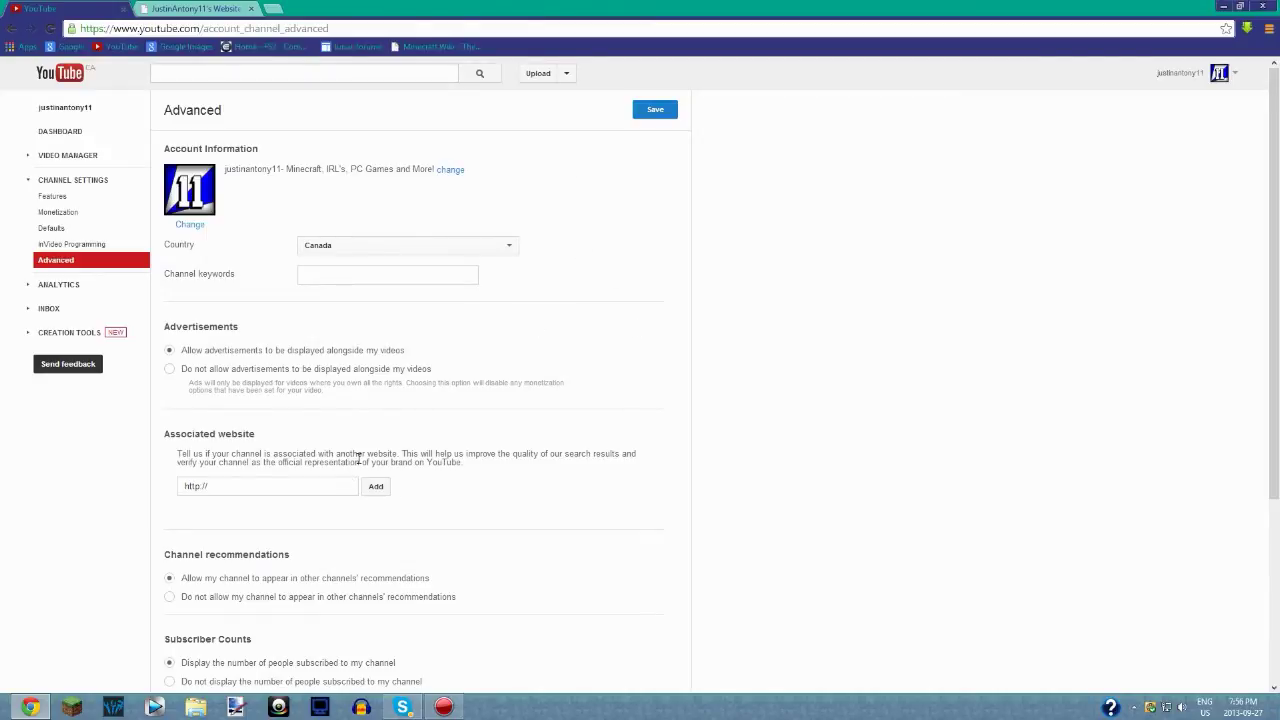
Step: Add the channel's weebly.com address as the Associated website and start ownership verification
{"action": "left_click", "coordinate": [319, 489]}
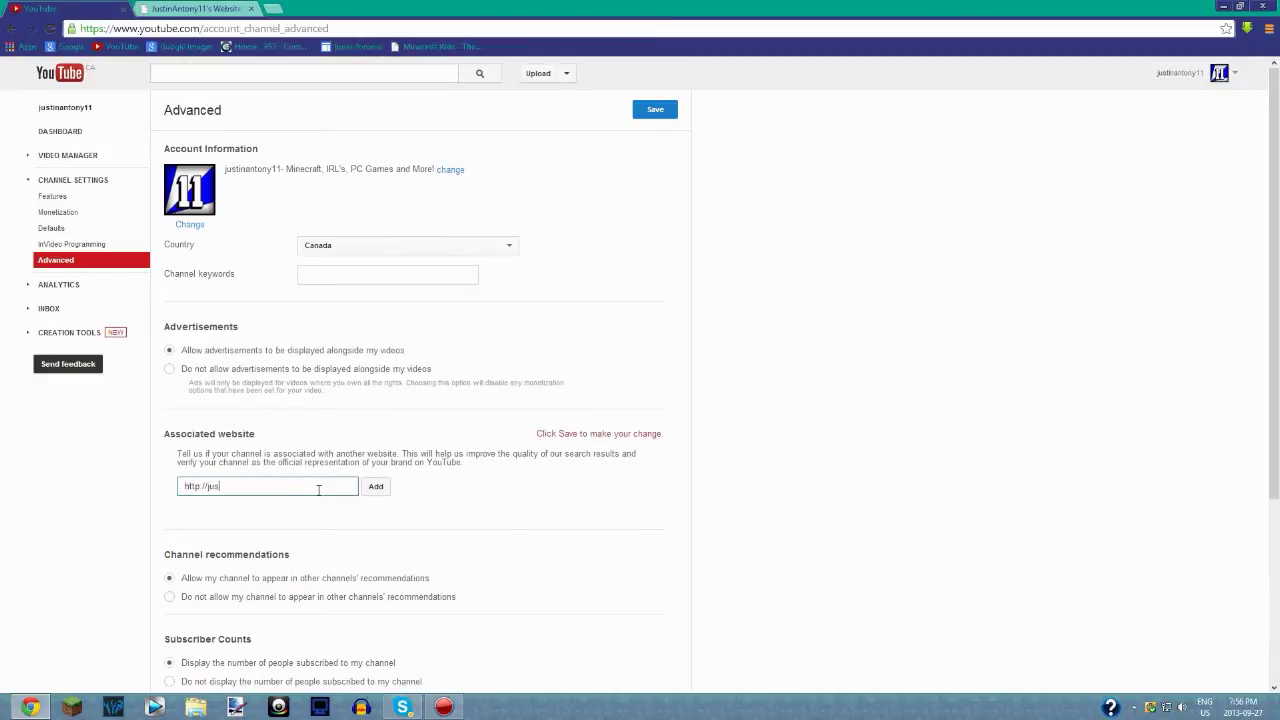
{"action": "type", "text": "tony11"}
{"action": "type", "text": ".weebly."}
{"action": "type", "text": "com"}
{"action": "left_click", "coordinate": [376, 488]}
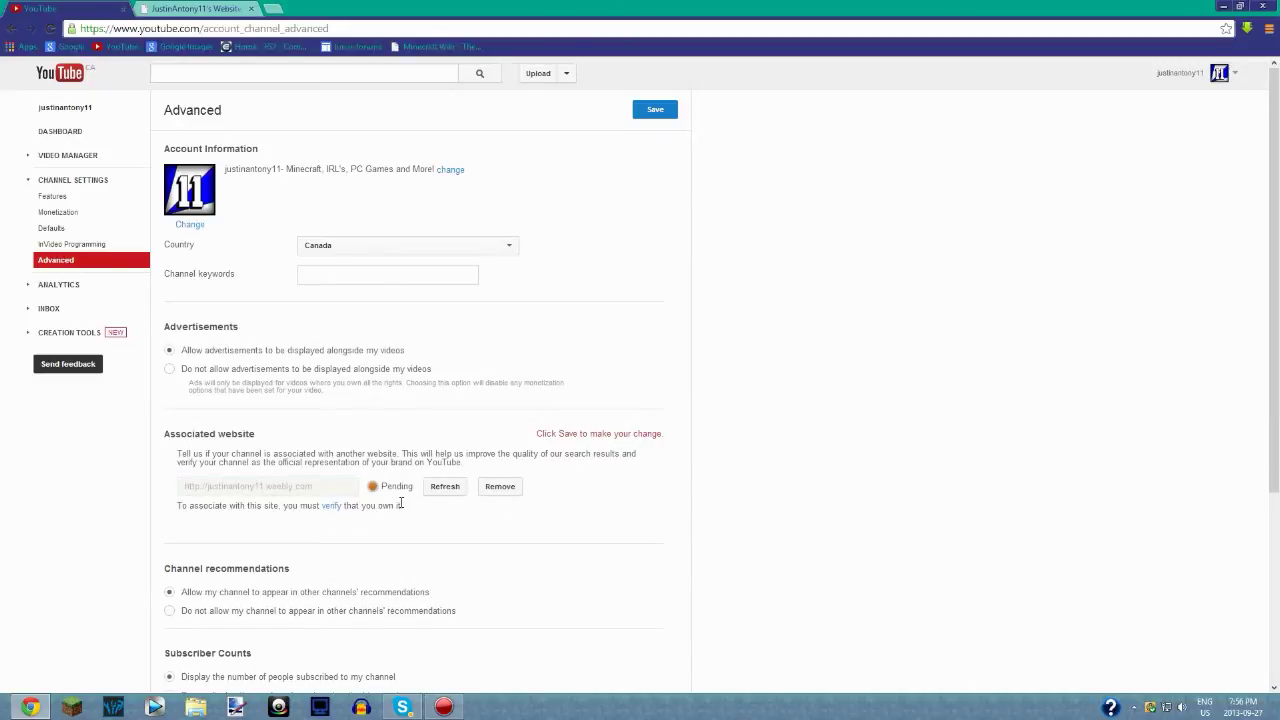
{"action": "left_click", "coordinate": [331, 506]}
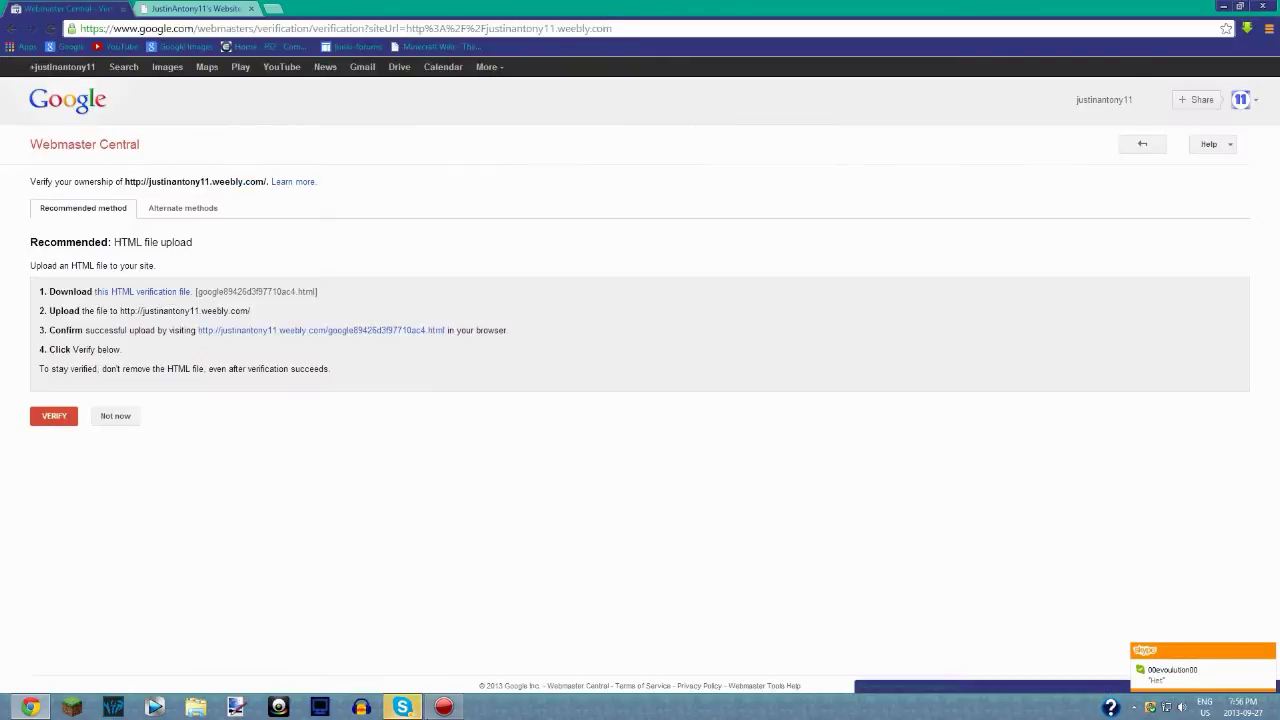
{"action": "left_click", "coordinate": [402, 707]}
{"action": "left_click", "coordinate": [523, 139]}
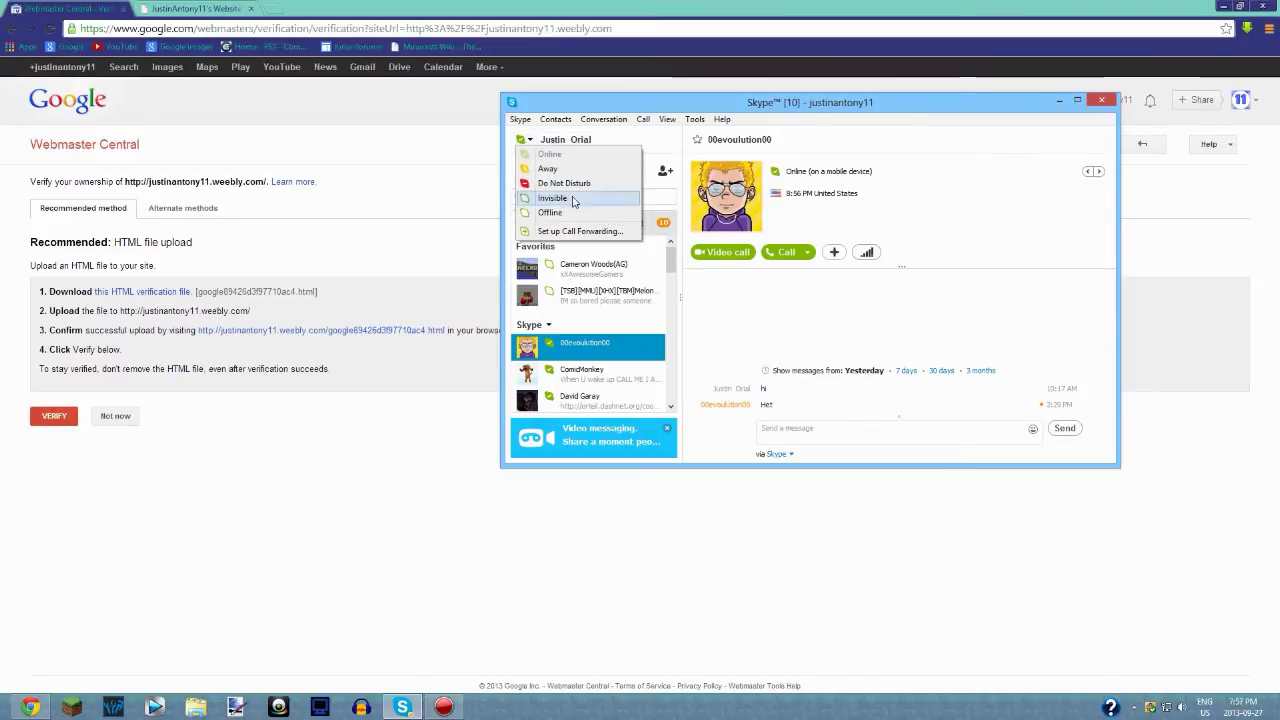
{"action": "left_click", "coordinate": [550, 212]}
{"action": "left_click", "coordinate": [1101, 101]}
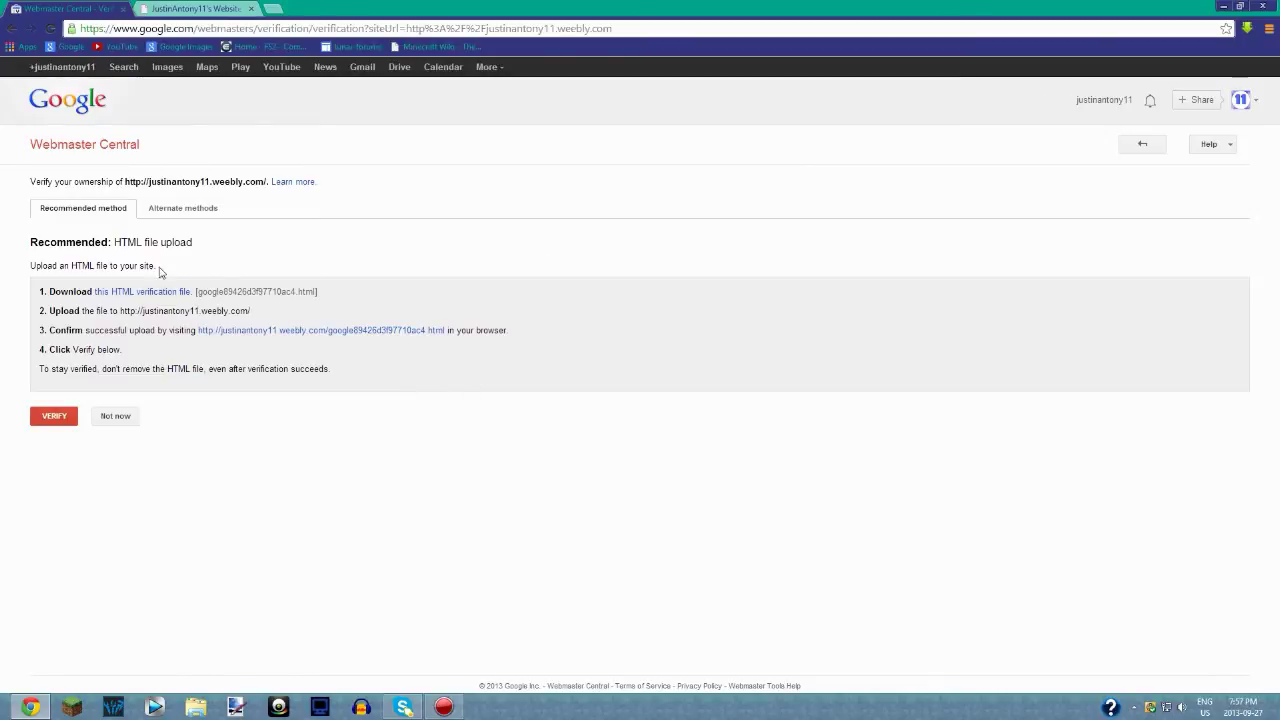
{"action": "mouse_move", "coordinate": [192, 244]}
{"action": "left_mouse_down"}
{"action": "mouse_move", "coordinate": [114, 243]}
{"action": "mouse_move", "coordinate": [191, 248]}
{"action": "left_mouse_up"}
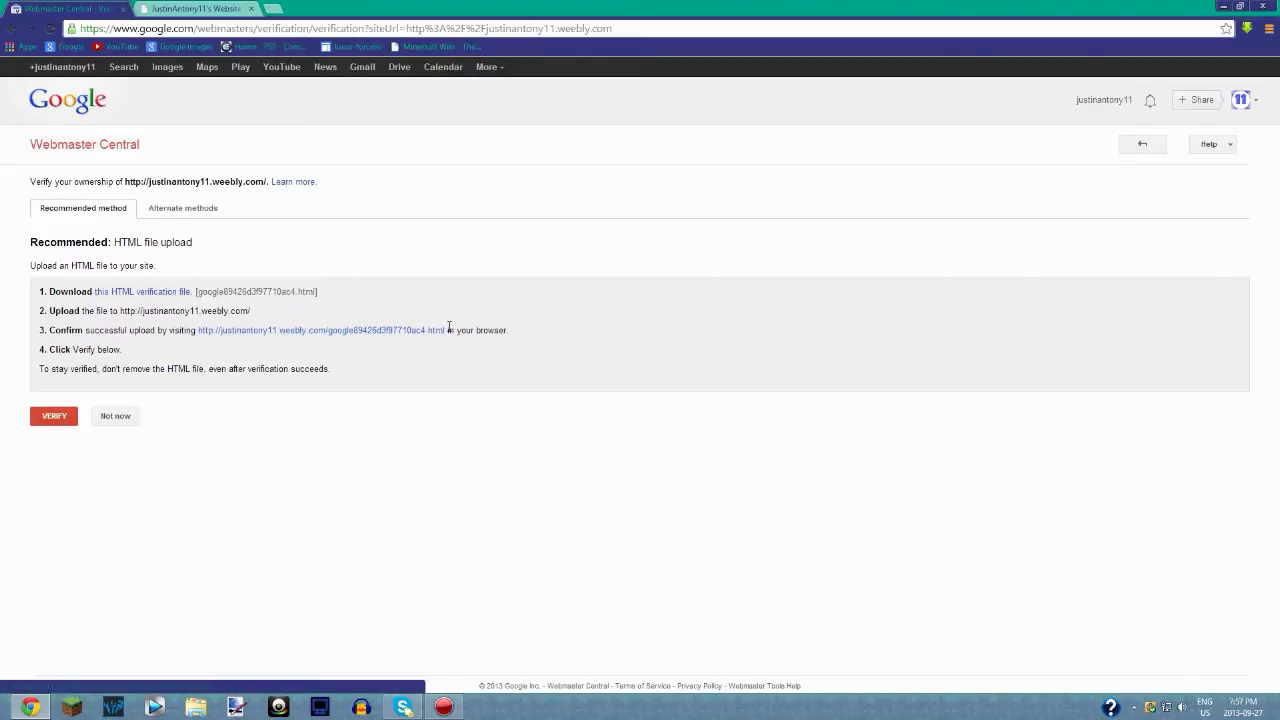
{"action": "left_click", "coordinate": [188, 210]}
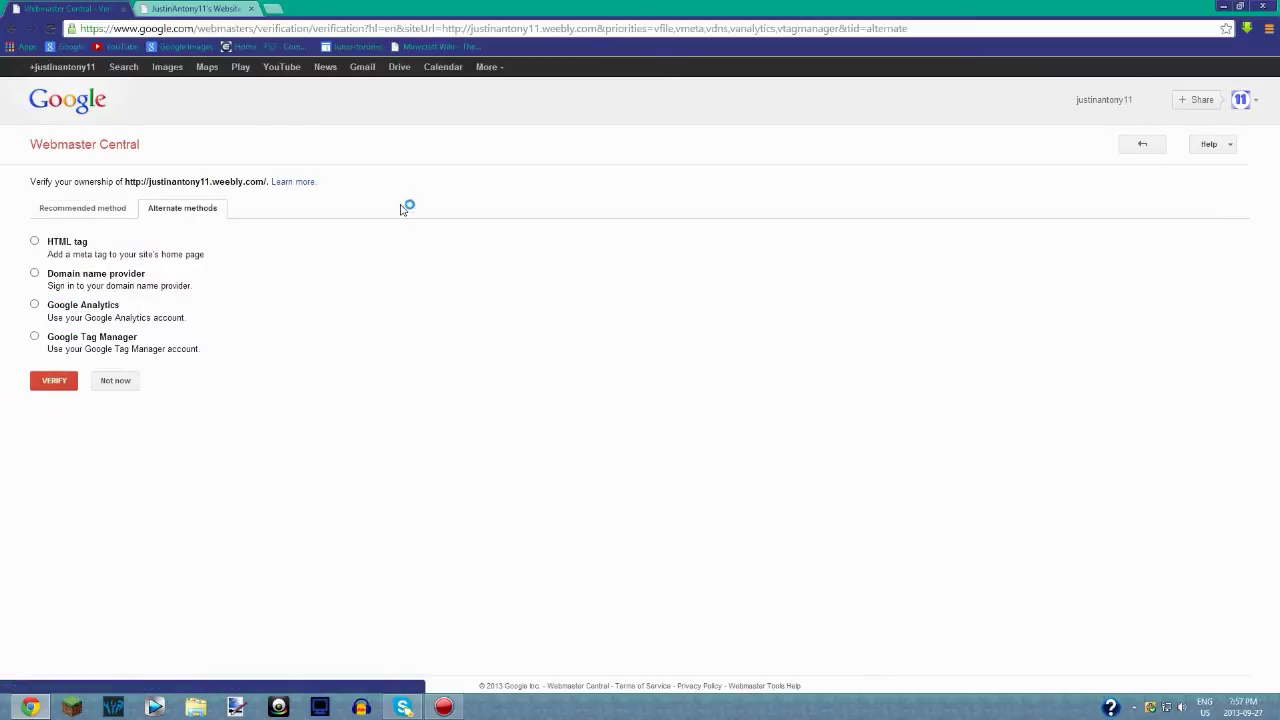
Step: Choose the HTML tag verification method and copy its site-verification meta tag
{"action": "left_click", "coordinate": [35, 242]}
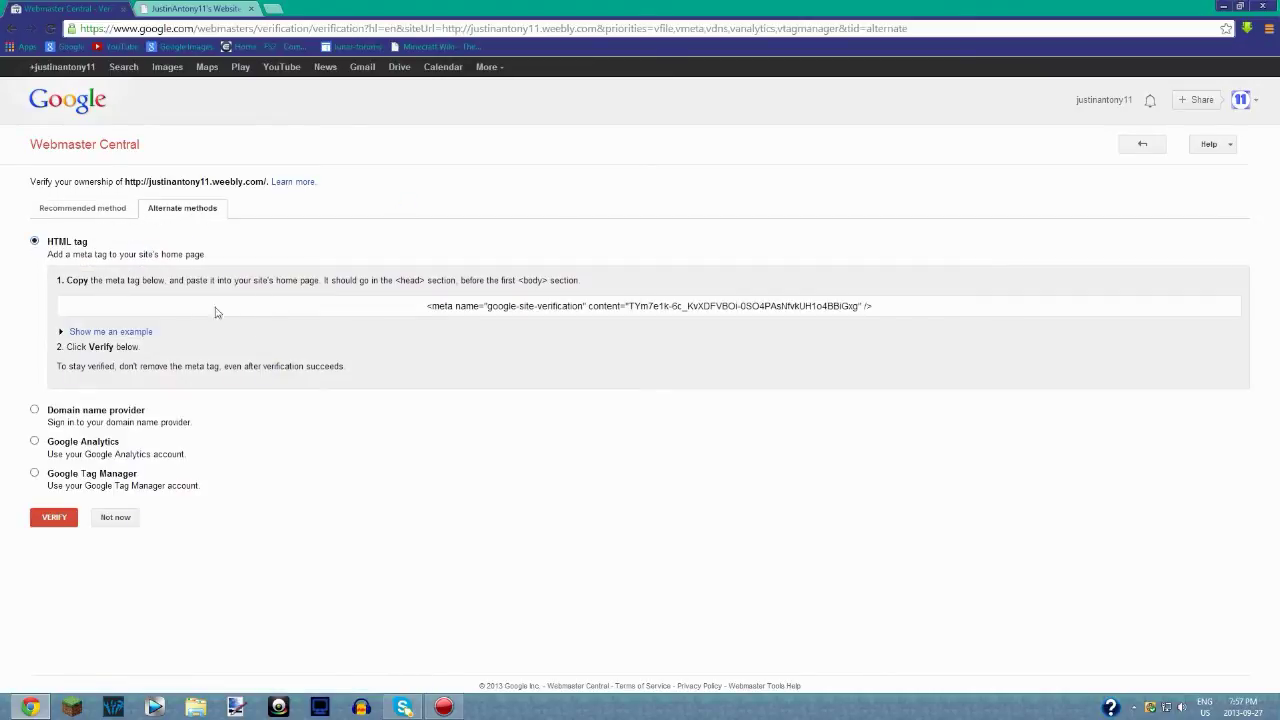
{"action": "mouse_move", "coordinate": [427, 306]}
{"action": "left_mouse_down"}
{"action": "mouse_move", "coordinate": [797, 308]}
{"action": "mouse_move", "coordinate": [877, 322]}
{"action": "left_mouse_up"}
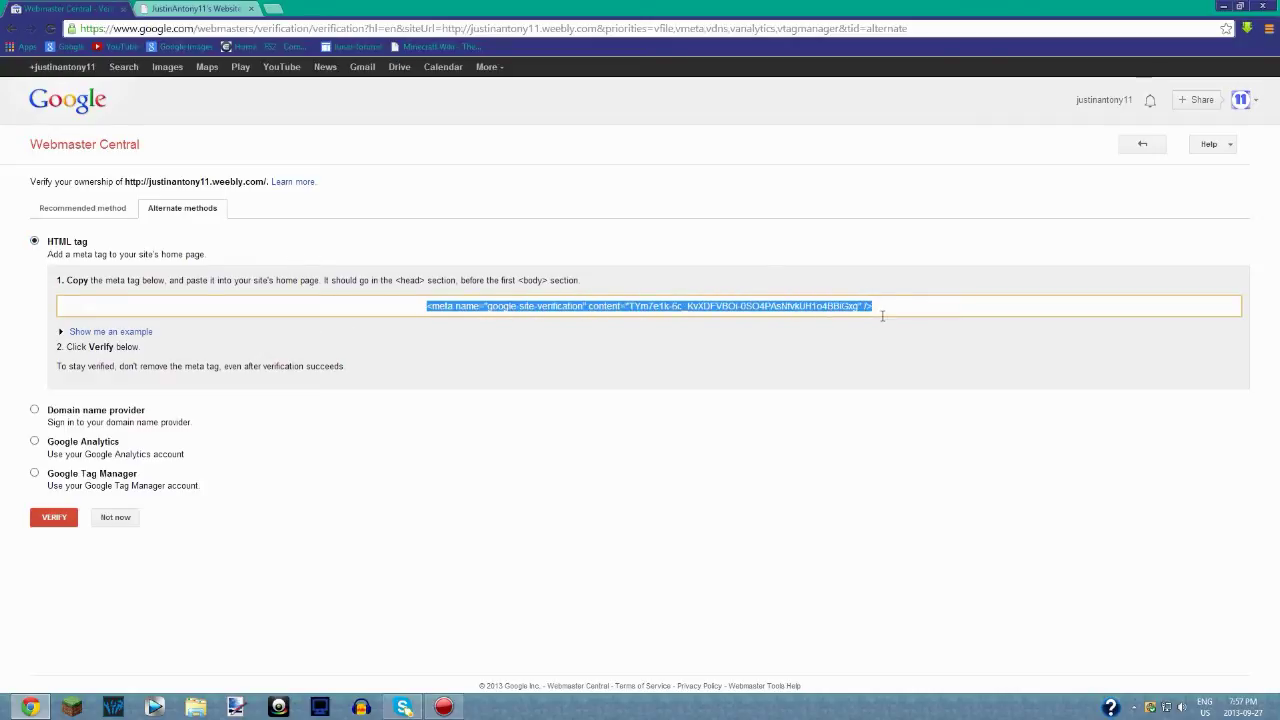
{"action": "right_click", "coordinate": [830, 312]}
{"action": "left_click", "coordinate": [871, 376]}
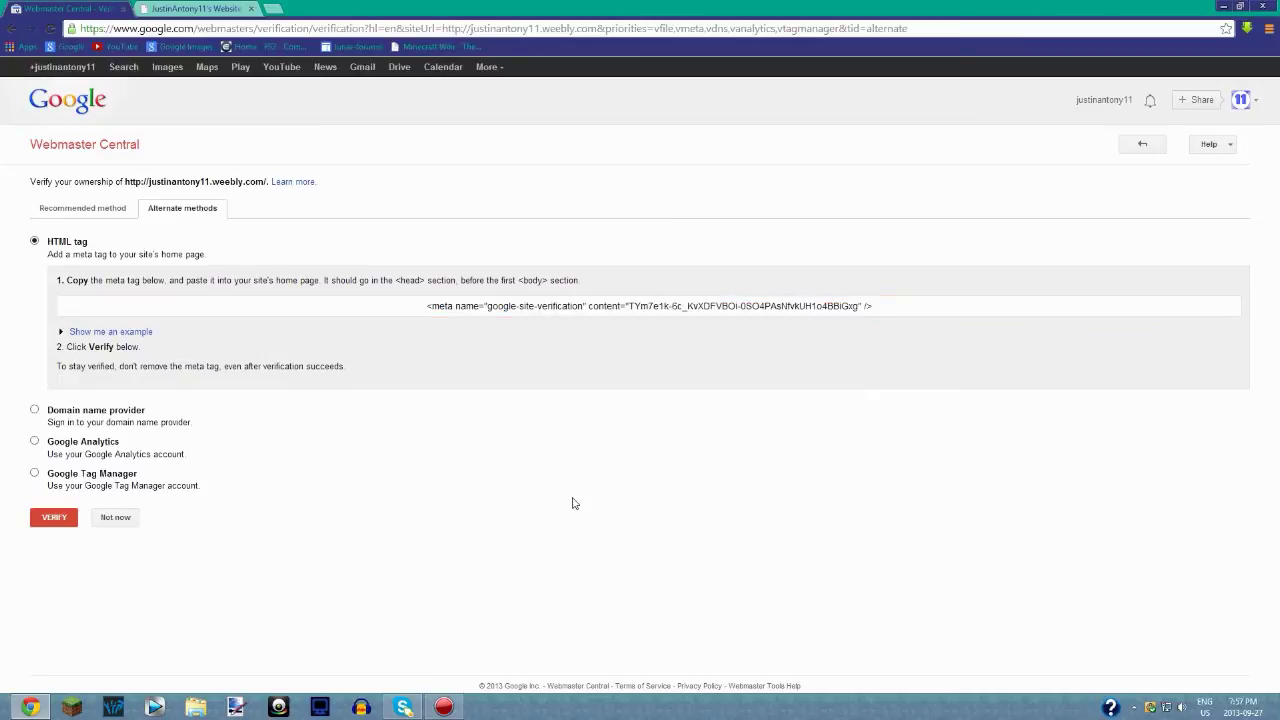
{"action": "left_click", "coordinate": [201, 8]}
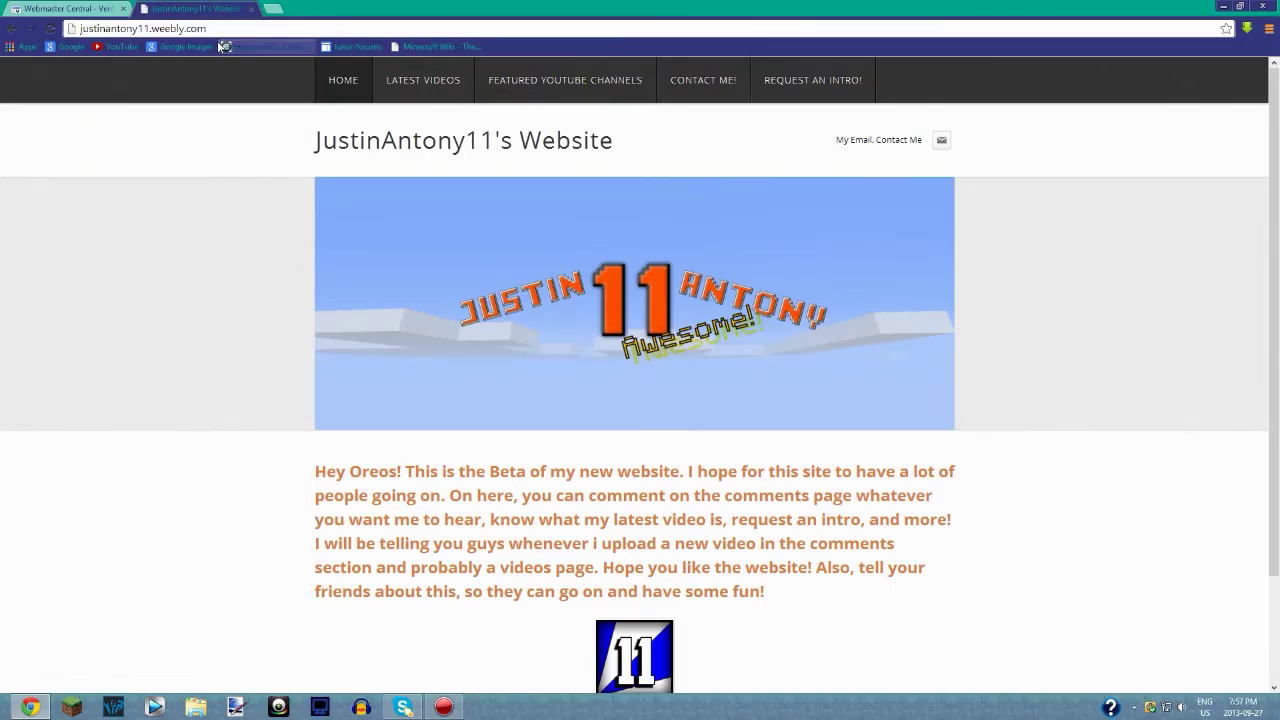
Step: Trim the site address down to weebly.com to reach the Weebly editor
{"action": "double_click", "coordinate": [155, 29]}
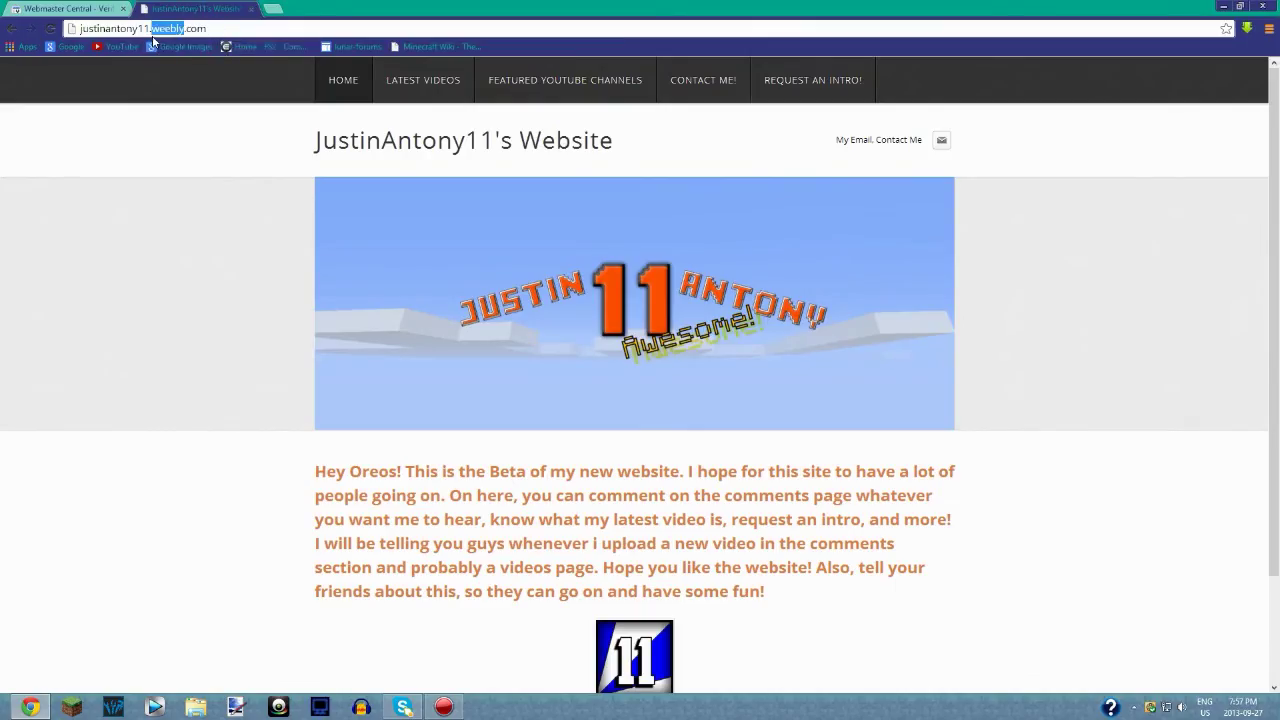
{"action": "left_click", "coordinate": [154, 30]}
{"action": "key", "text": "BackSpace"}
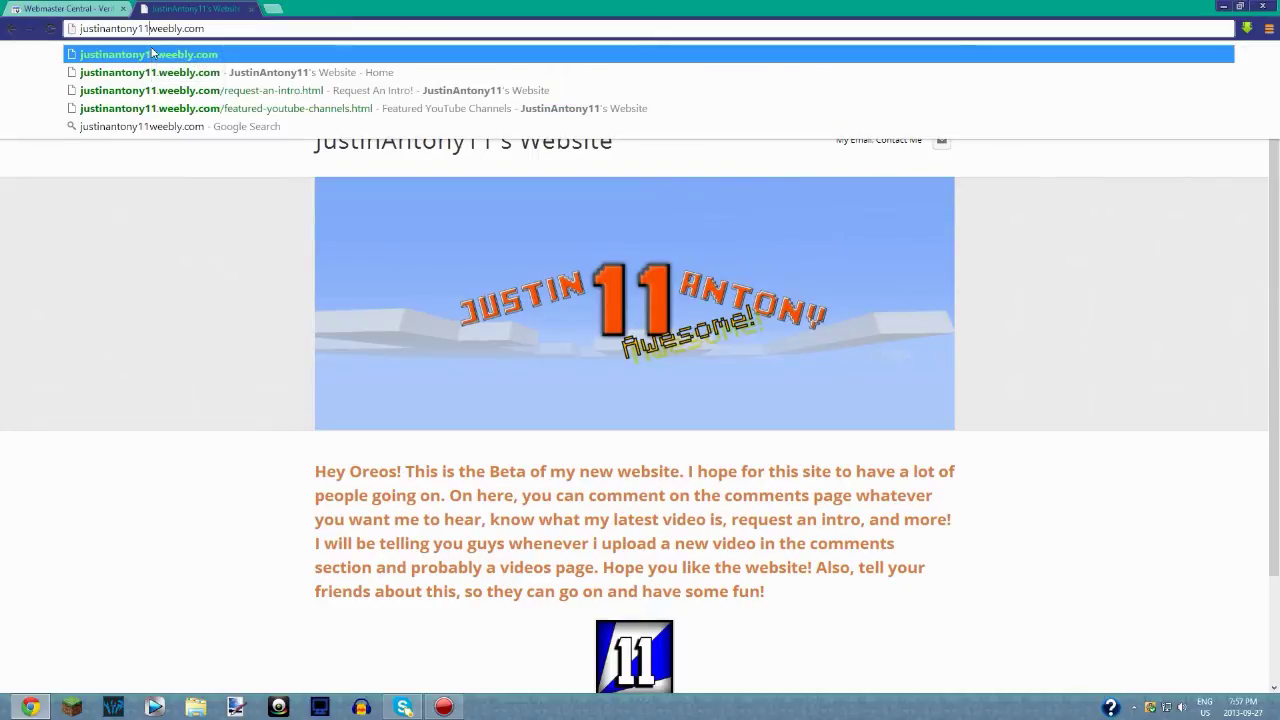
{"action": "key", "text": "BackSpace"}
{"action": "key", "text": "BackSpace"}
{"action": "key", "text": "BackSpace"}
{"action": "key", "text": "BackSpace"}
{"action": "key", "text": "BackSpace"}
{"action": "key", "text": "BackSpace"}
{"action": "key", "text": "Return"}
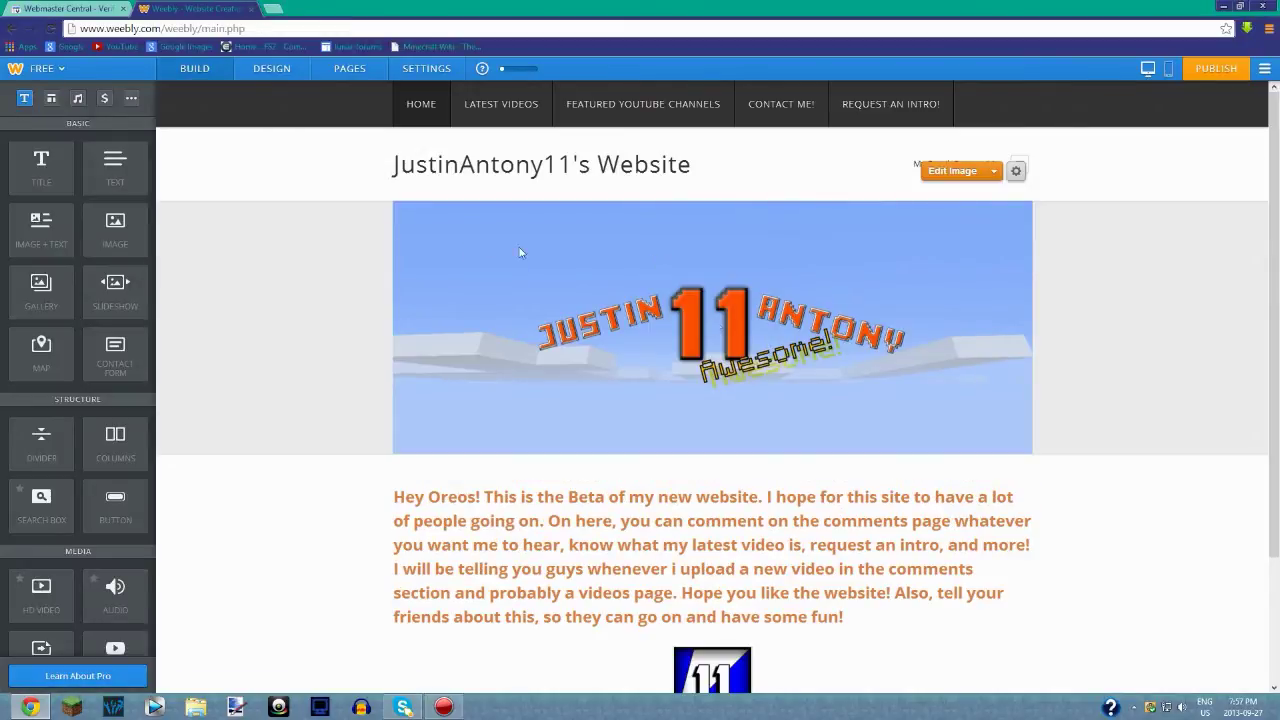
Step: Open the site's SEO settings at the Header Code field, then revisit the Webmaster Central meta tag
{"action": "left_click", "coordinate": [438, 74]}
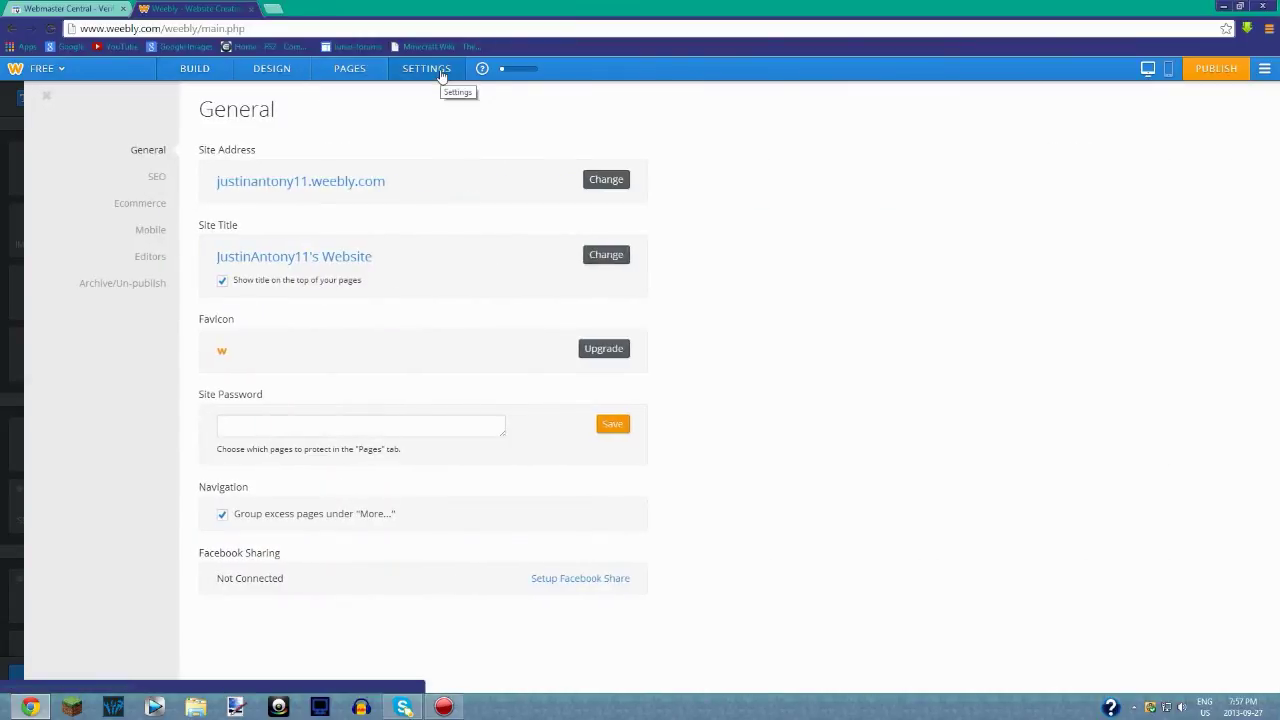
{"action": "left_click", "coordinate": [160, 180]}
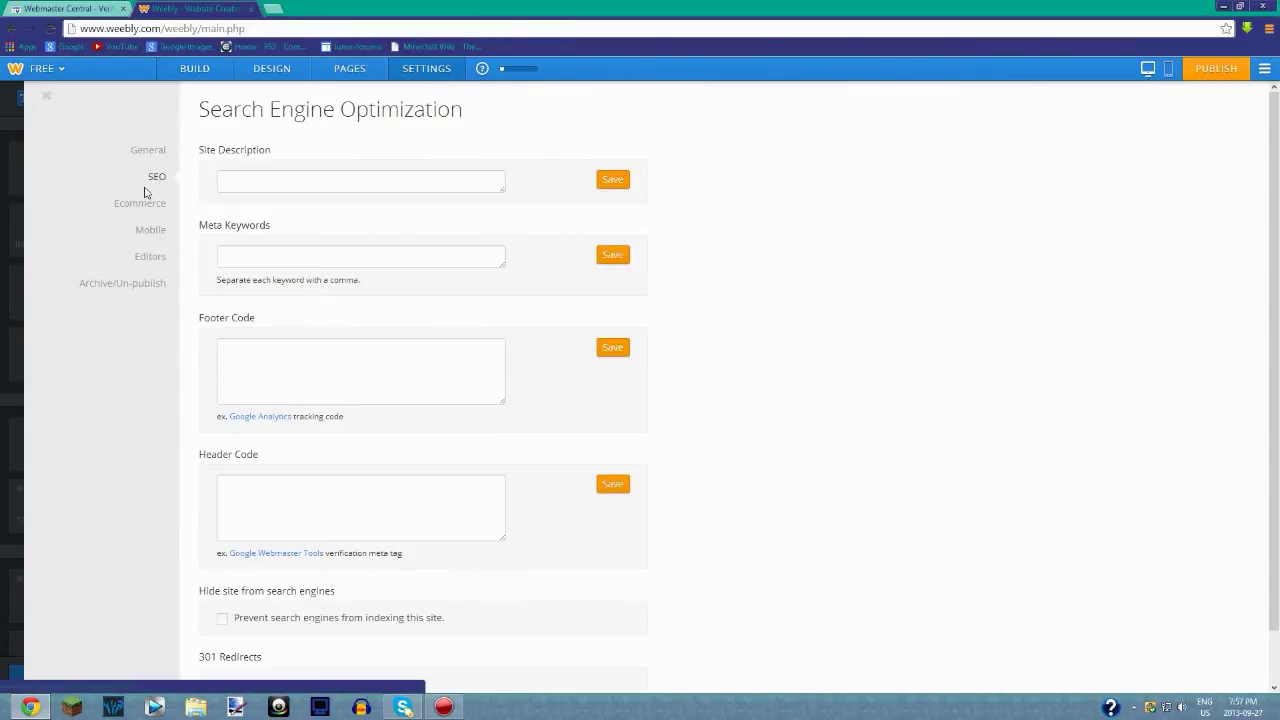
{"action": "left_click", "coordinate": [272, 501]}
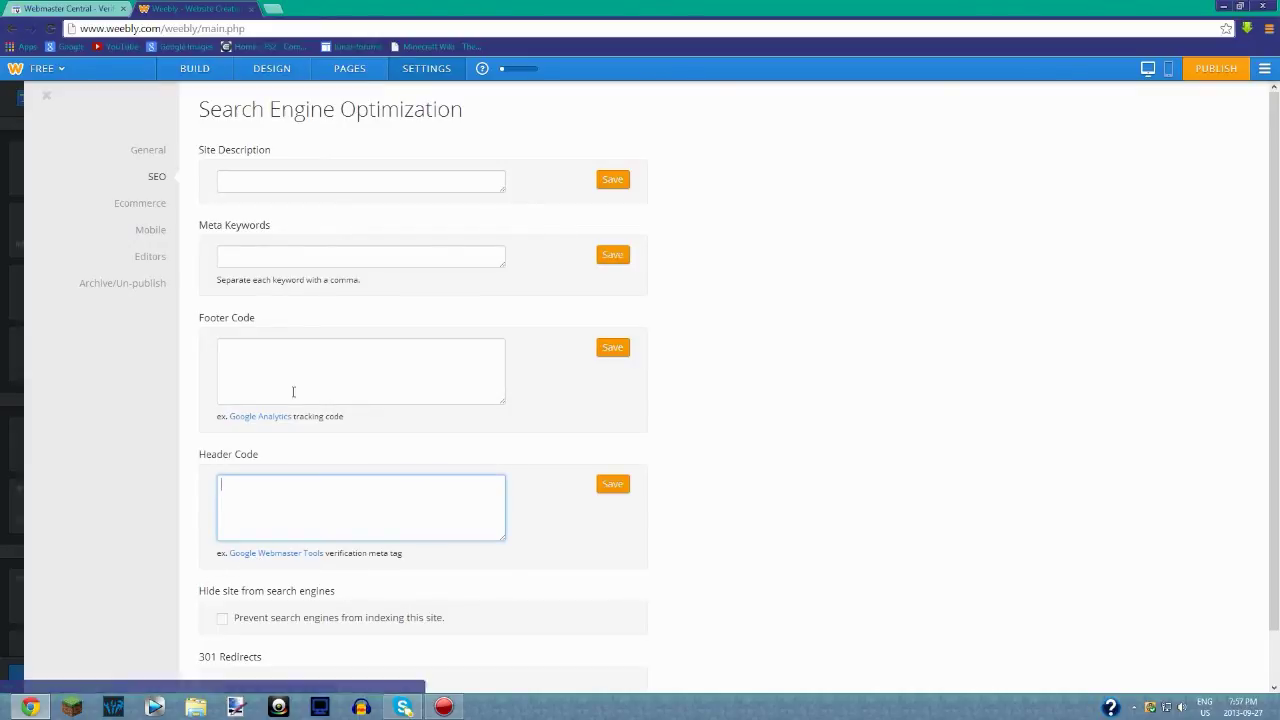
{"action": "left_click", "coordinate": [70, 8]}
{"action": "left_click", "coordinate": [195, 8]}
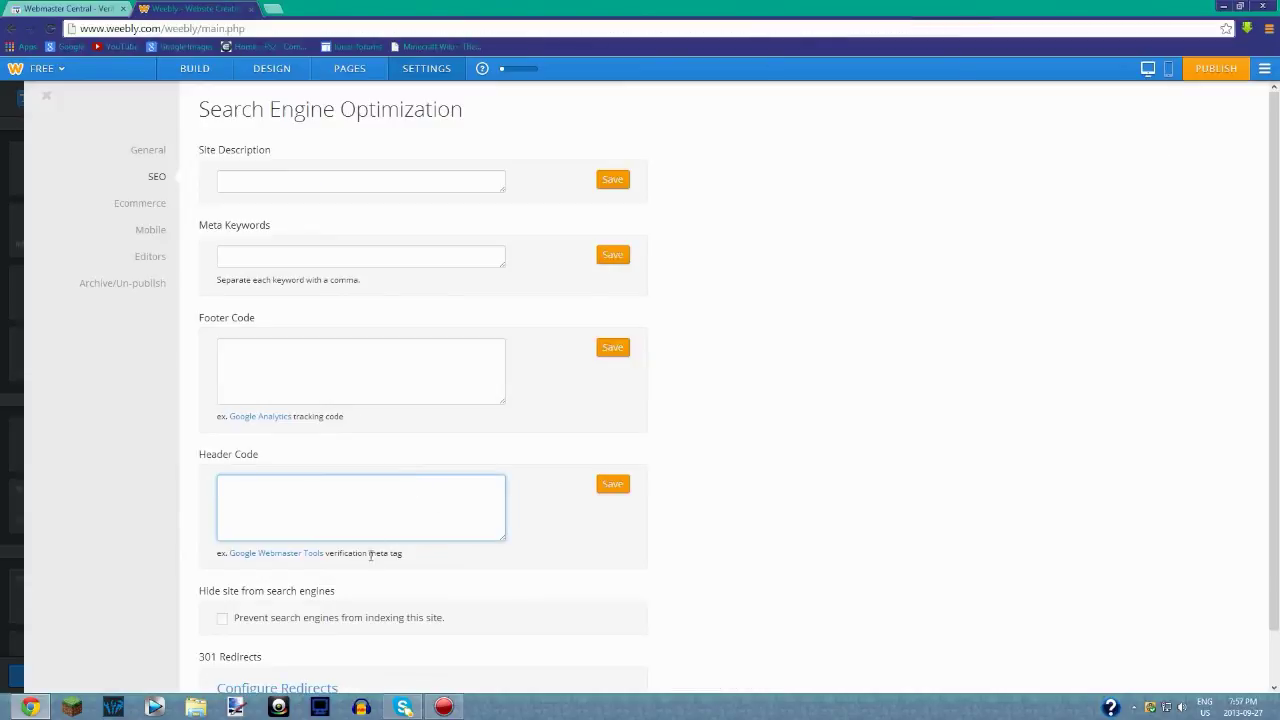
{"action": "left_click", "coordinate": [78, 10]}
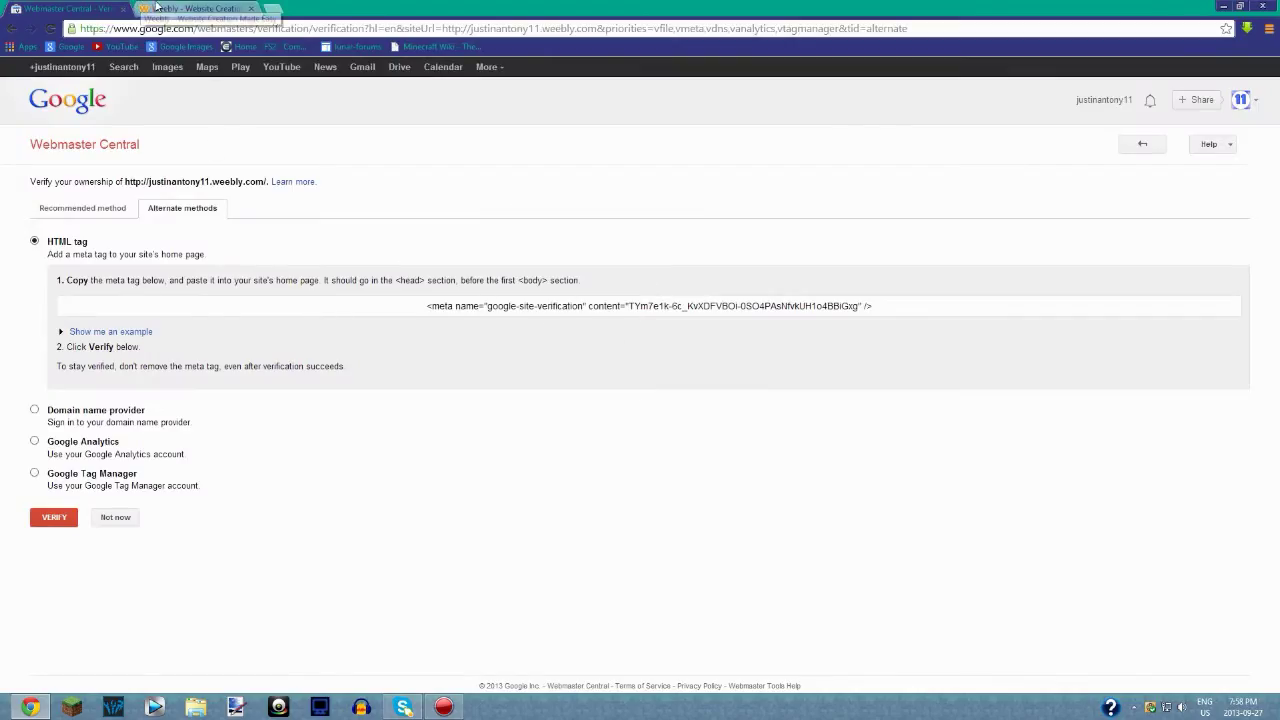
Step: Paste the verification meta tag into Weebly's Header Code, save it, and publish the site
{"action": "left_click", "coordinate": [195, 8]}
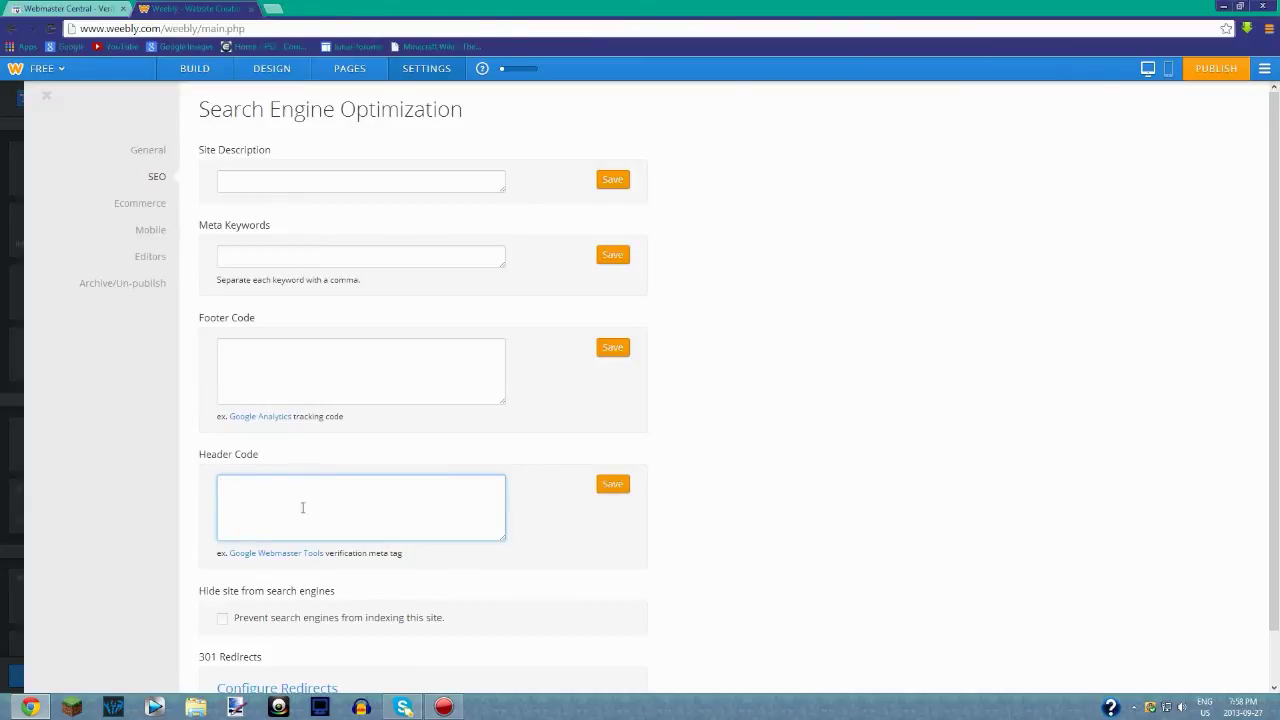
{"action": "left_click", "coordinate": [78, 10]}
{"action": "left_click", "coordinate": [240, 8]}
{"action": "key", "text": "ctrl+v"}
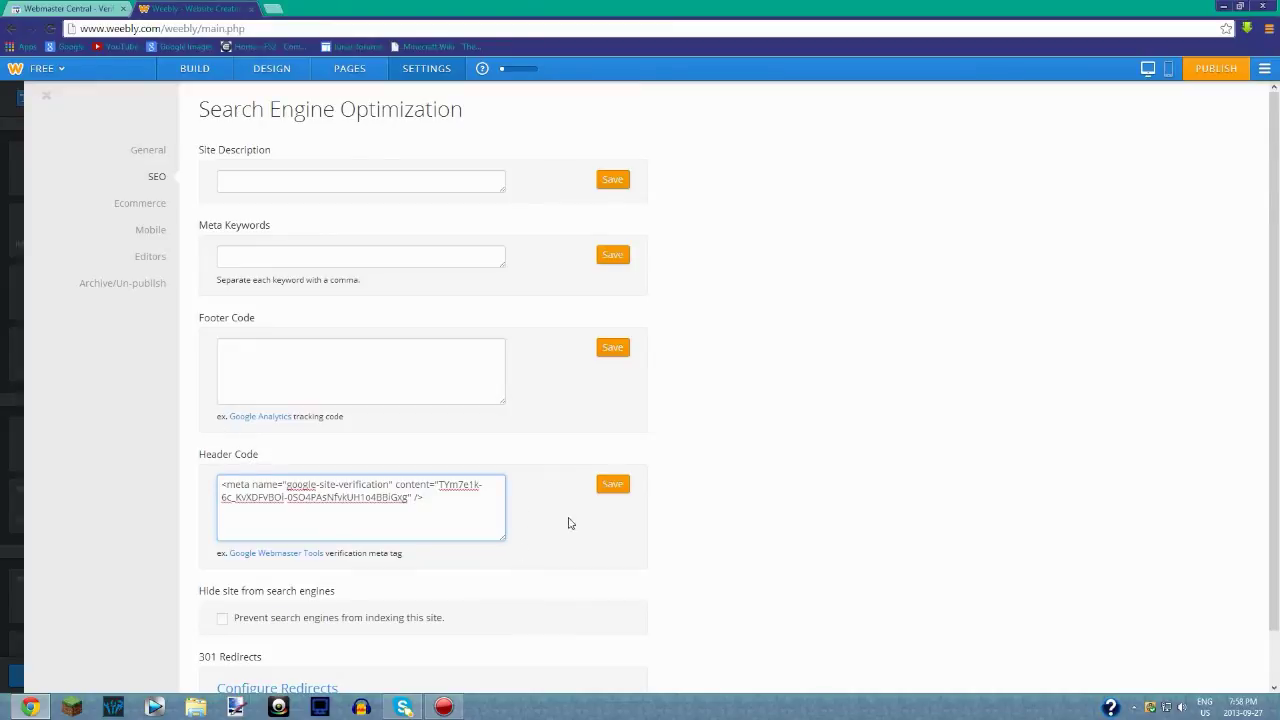
{"action": "left_click", "coordinate": [613, 486]}
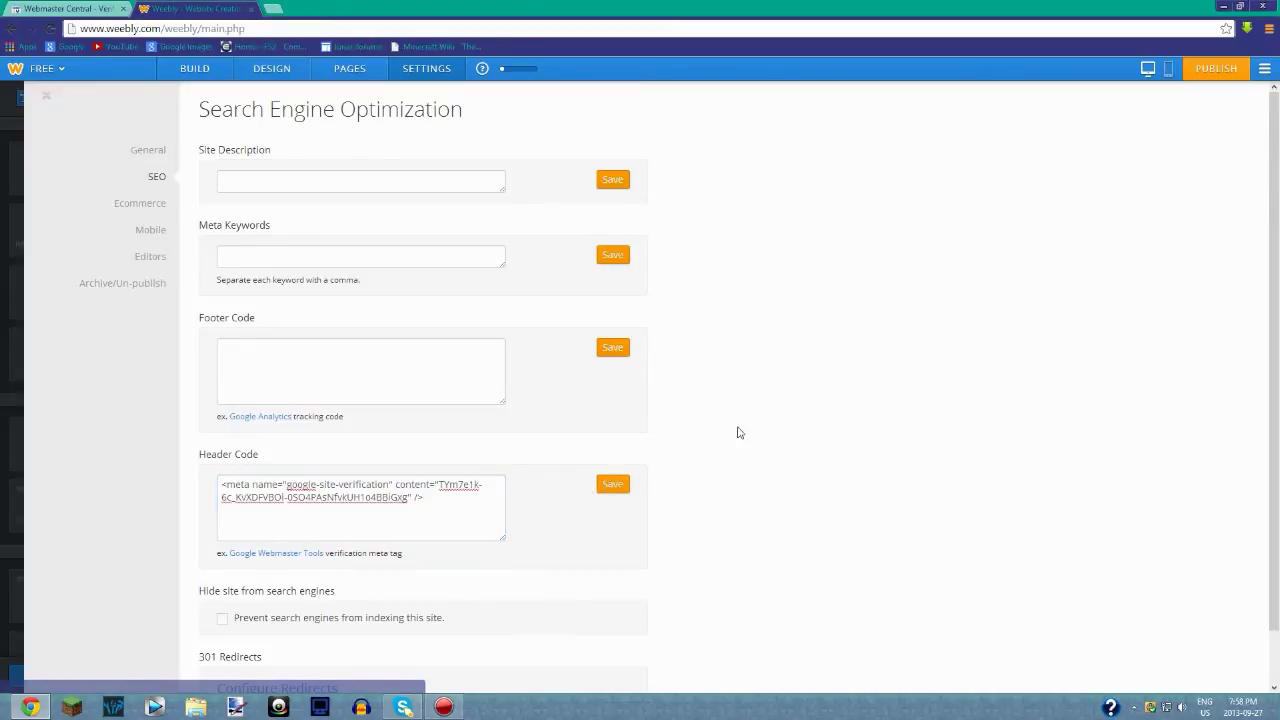
{"action": "left_click", "coordinate": [1208, 76]}
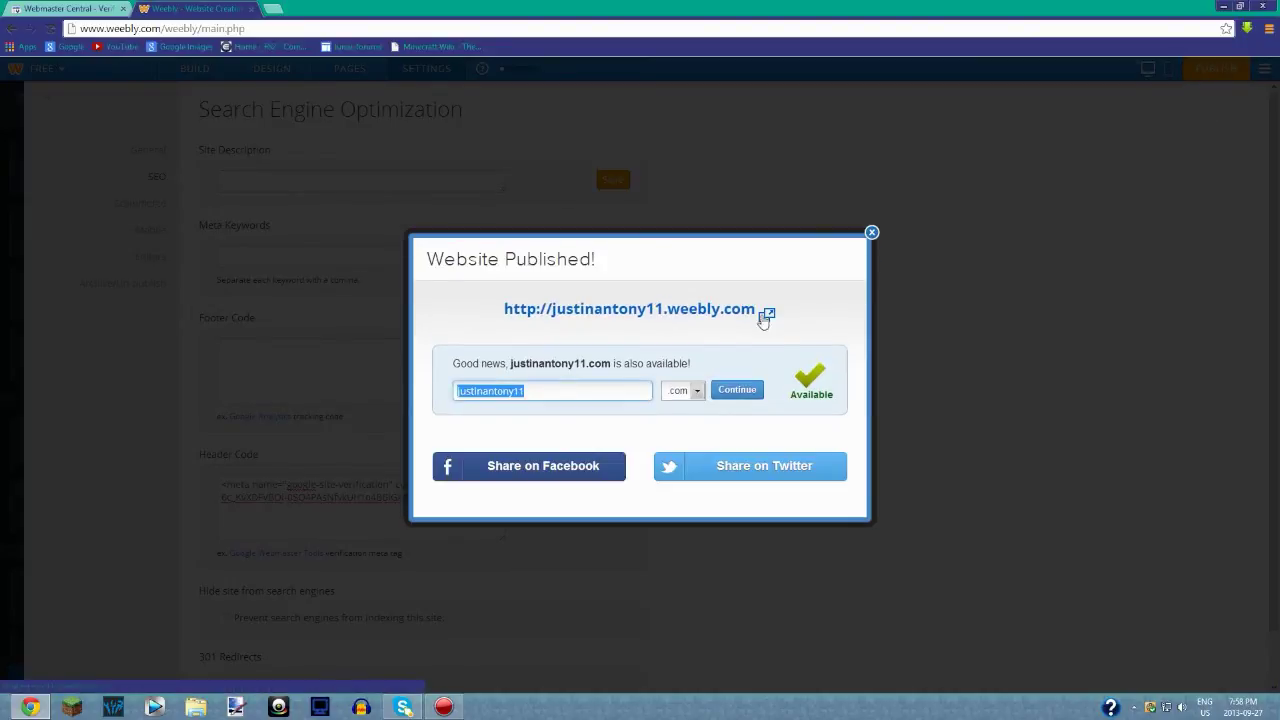
Step: Verify ownership of the Weebly site in Webmaster Central
{"action": "left_click", "coordinate": [872, 236]}
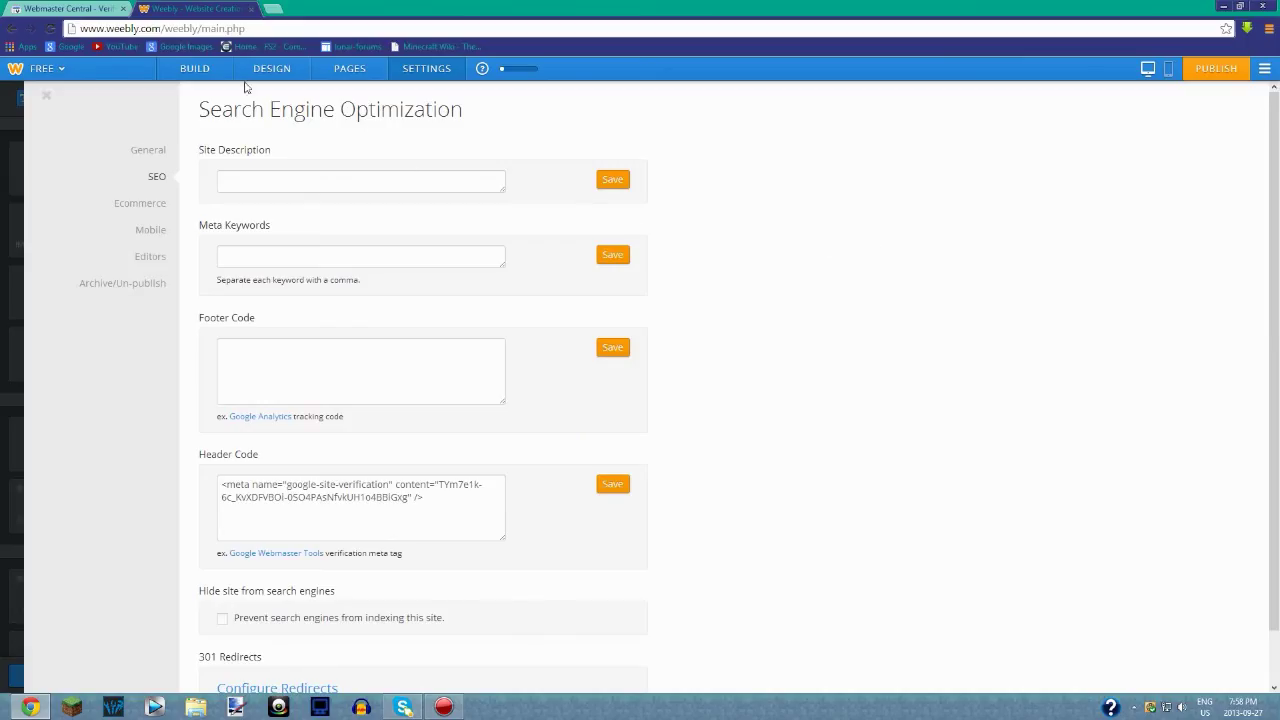
{"action": "left_click", "coordinate": [38, 8]}
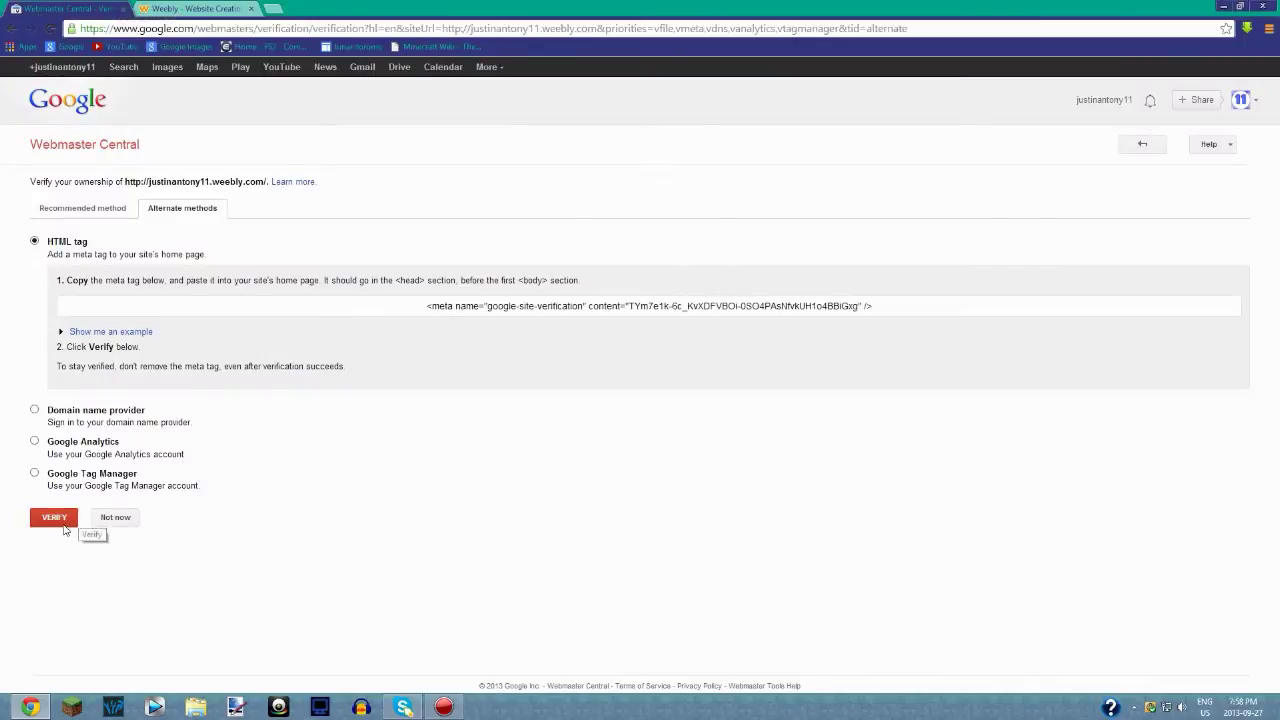
{"action": "left_click", "coordinate": [64, 528]}
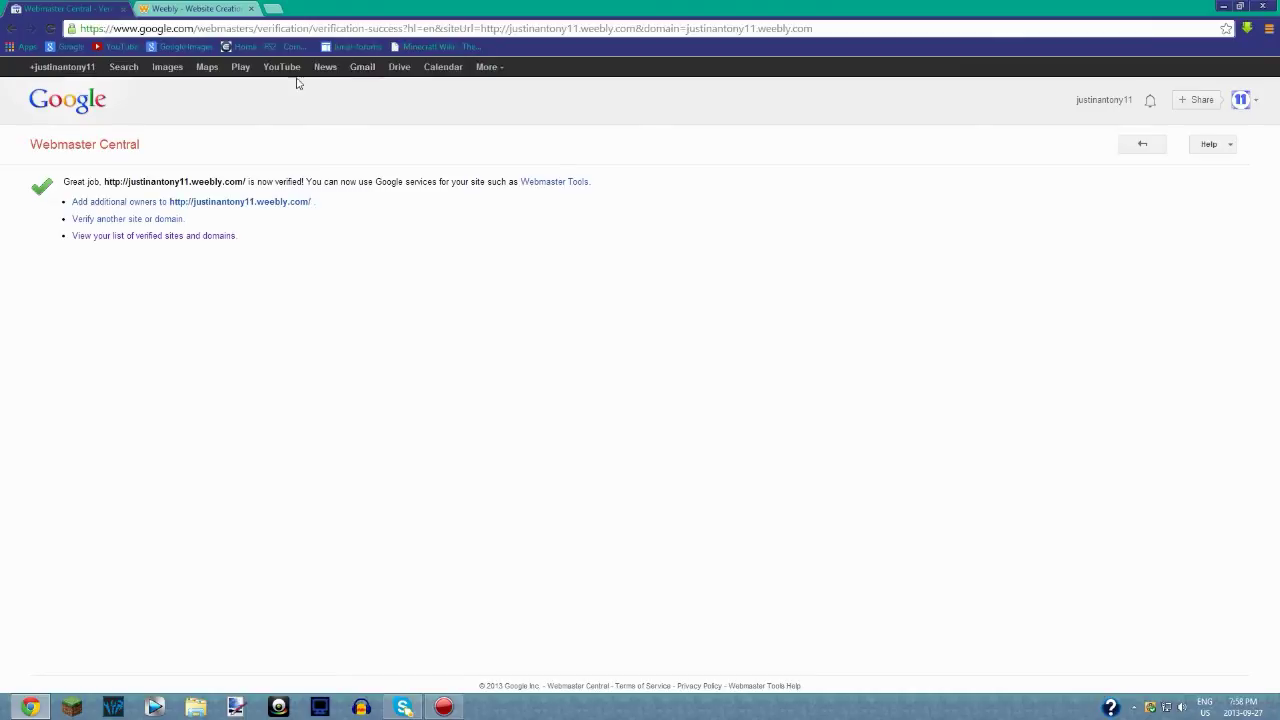
{"action": "left_click", "coordinate": [98, 47]}
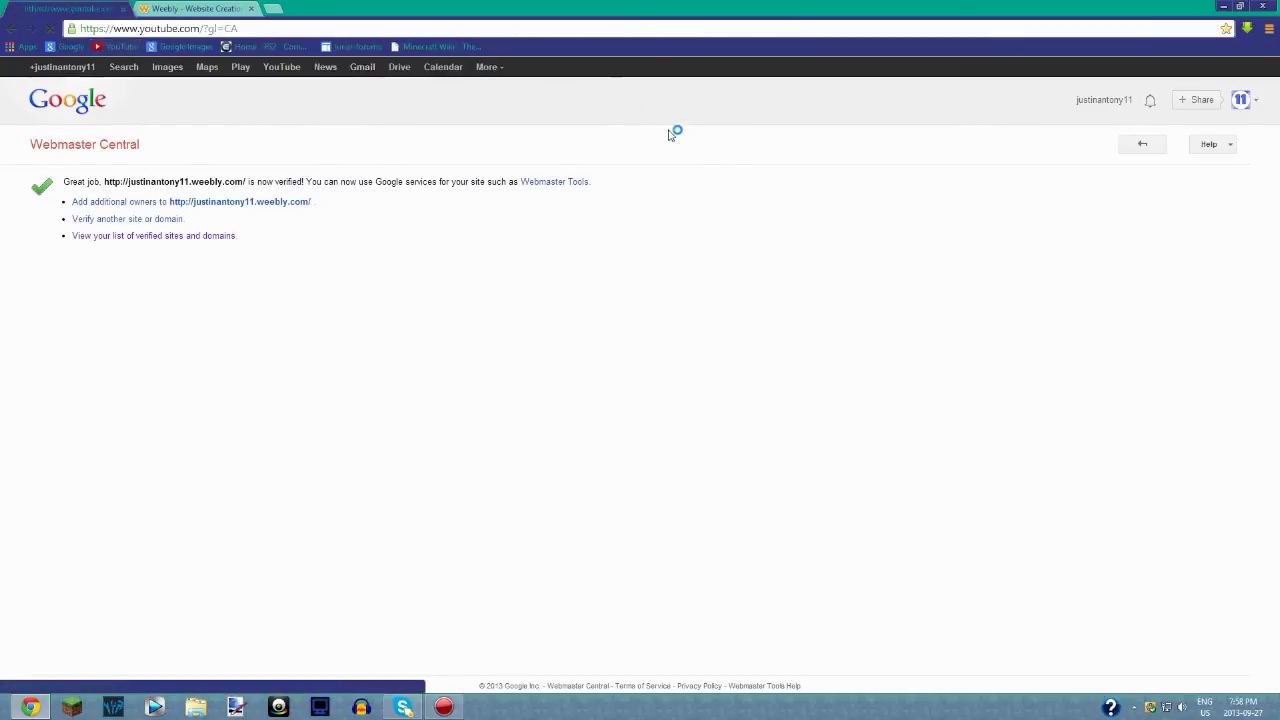
Step: Return to the channel's Advanced settings through YouTube settings and additional features
{"action": "left_click", "coordinate": [1248, 72]}
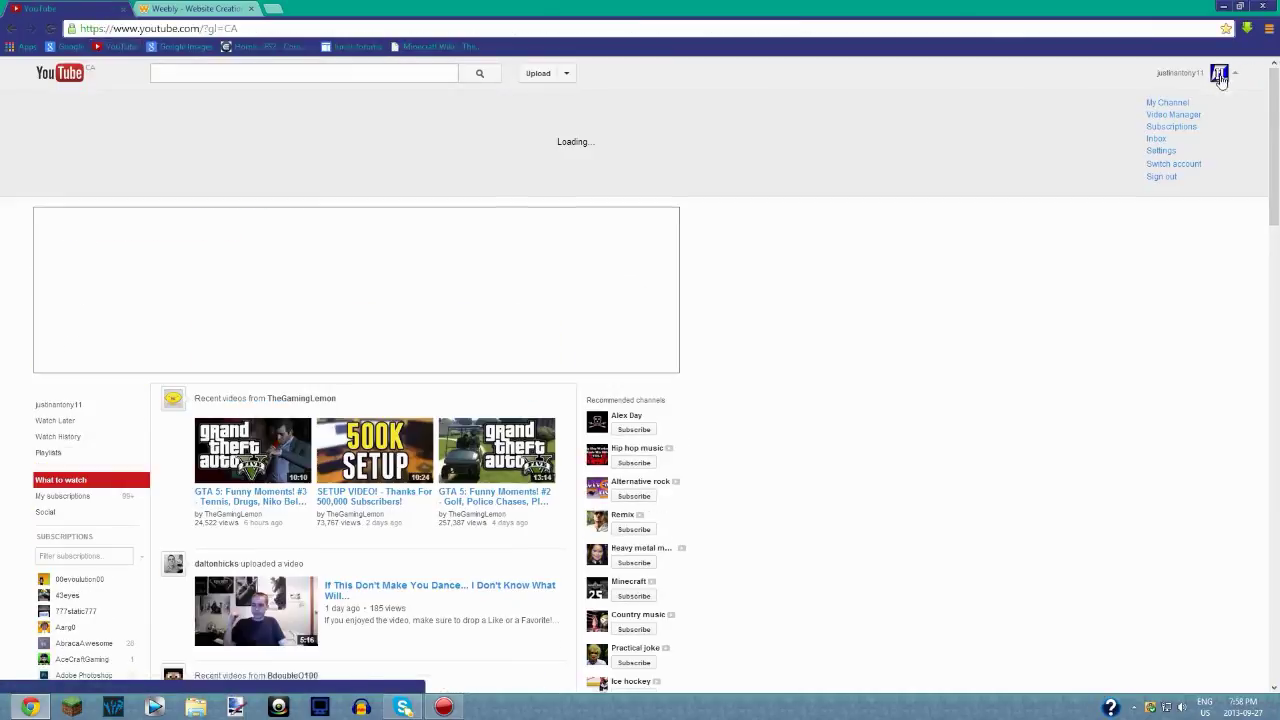
{"action": "left_click", "coordinate": [1168, 154]}
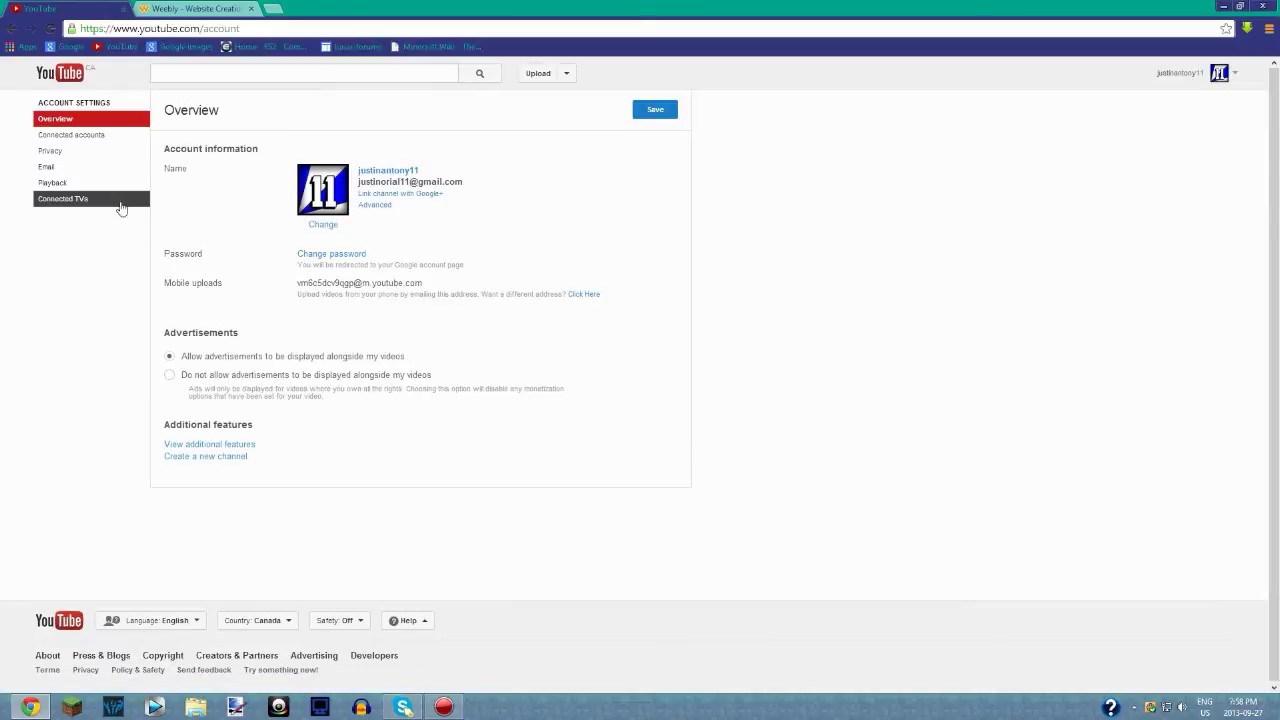
{"action": "left_click", "coordinate": [228, 448]}
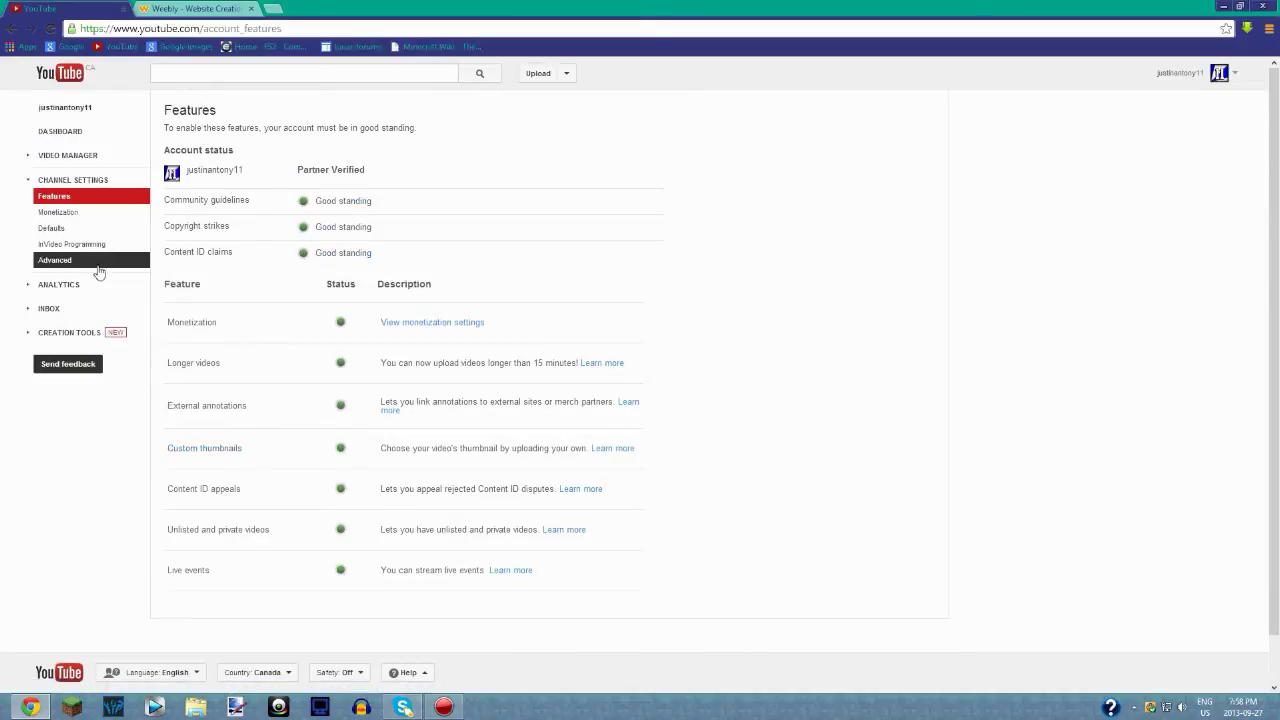
{"action": "left_click", "coordinate": [92, 262]}
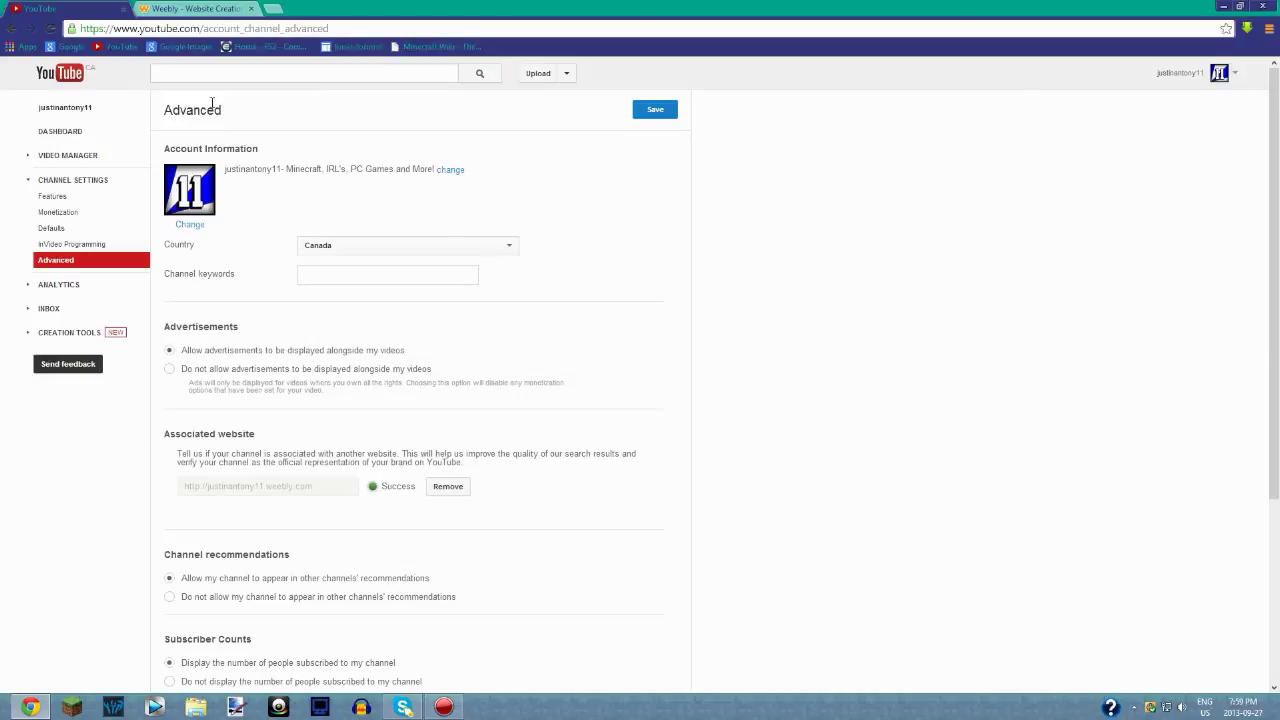
Step: Scroll the Advanced settings to confirm the associated Weebly site shows Success
{"action": "left_click", "coordinate": [195, 8]}
{"action": "left_click", "coordinate": [72, 12]}
{"action": "scroll", "coordinate": [638, 325], "scroll_direction": "down", "scroll_amount": 1}
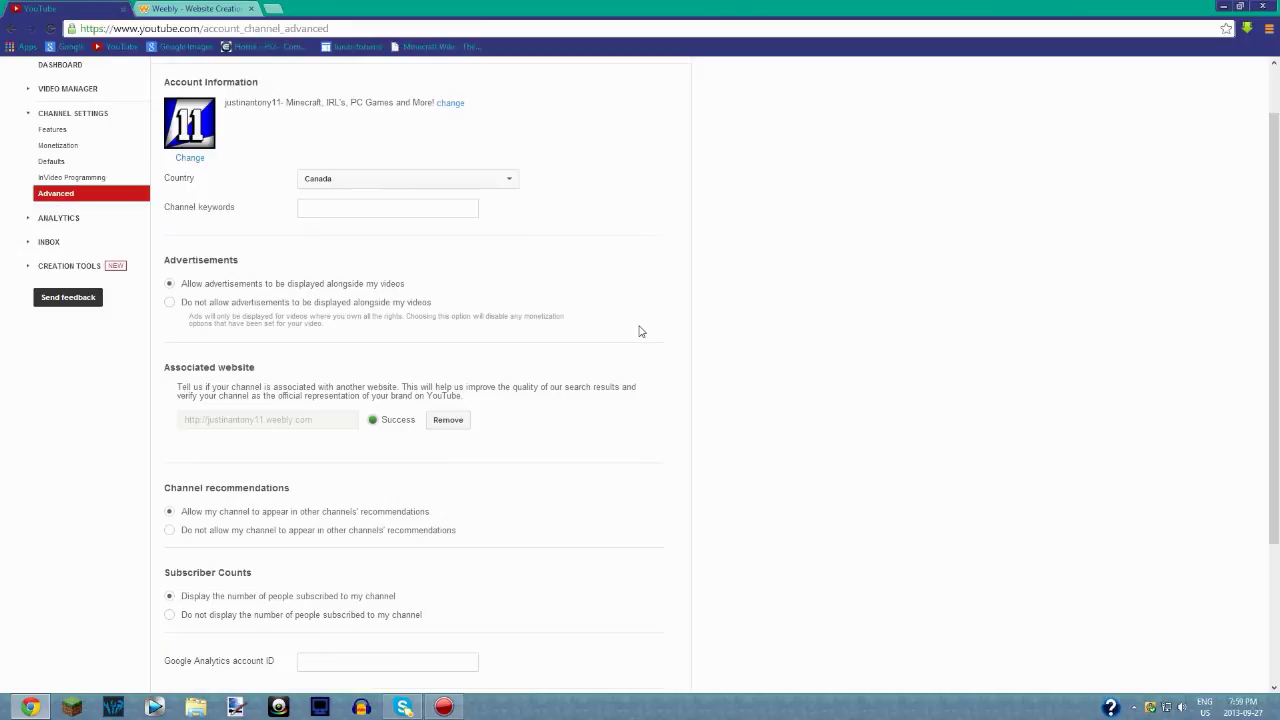
{"action": "scroll", "coordinate": [640, 329], "scroll_direction": "down", "scroll_amount": 3}
{"action": "scroll", "coordinate": [641, 331], "scroll_direction": "down", "scroll_amount": 1}
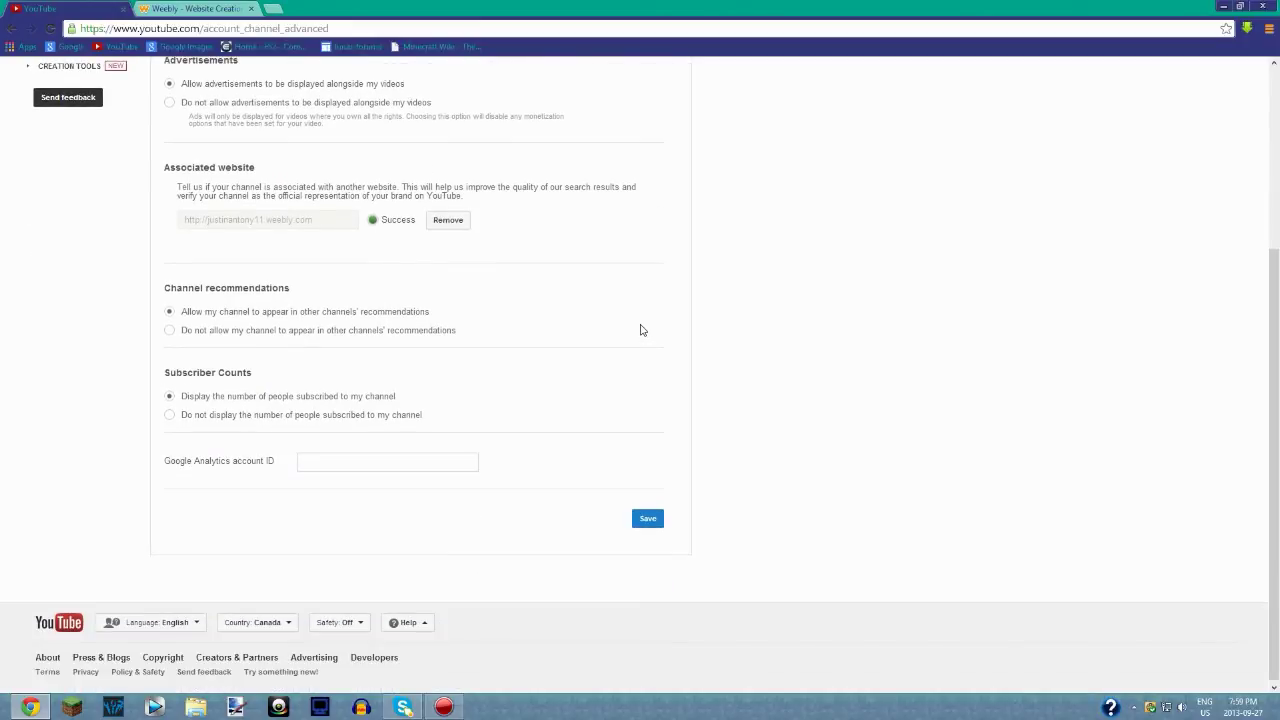
{"action": "scroll", "coordinate": [641, 331], "scroll_direction": "up", "scroll_amount": 4}
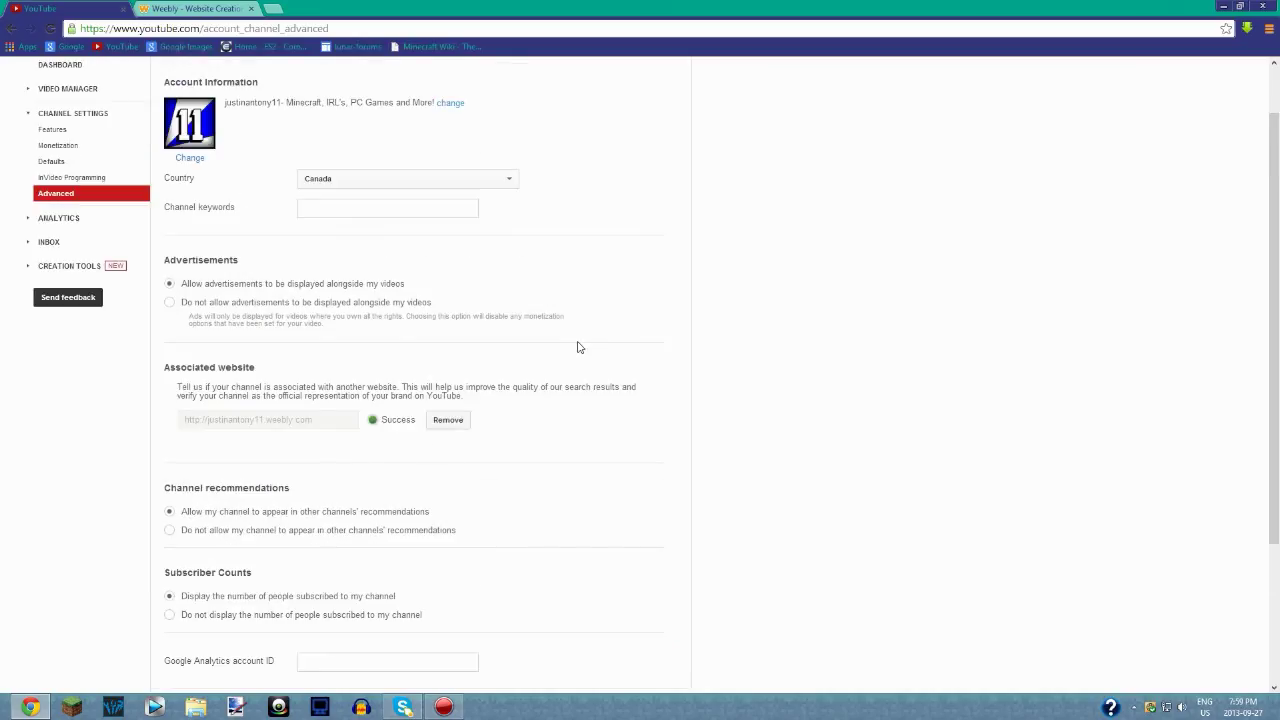